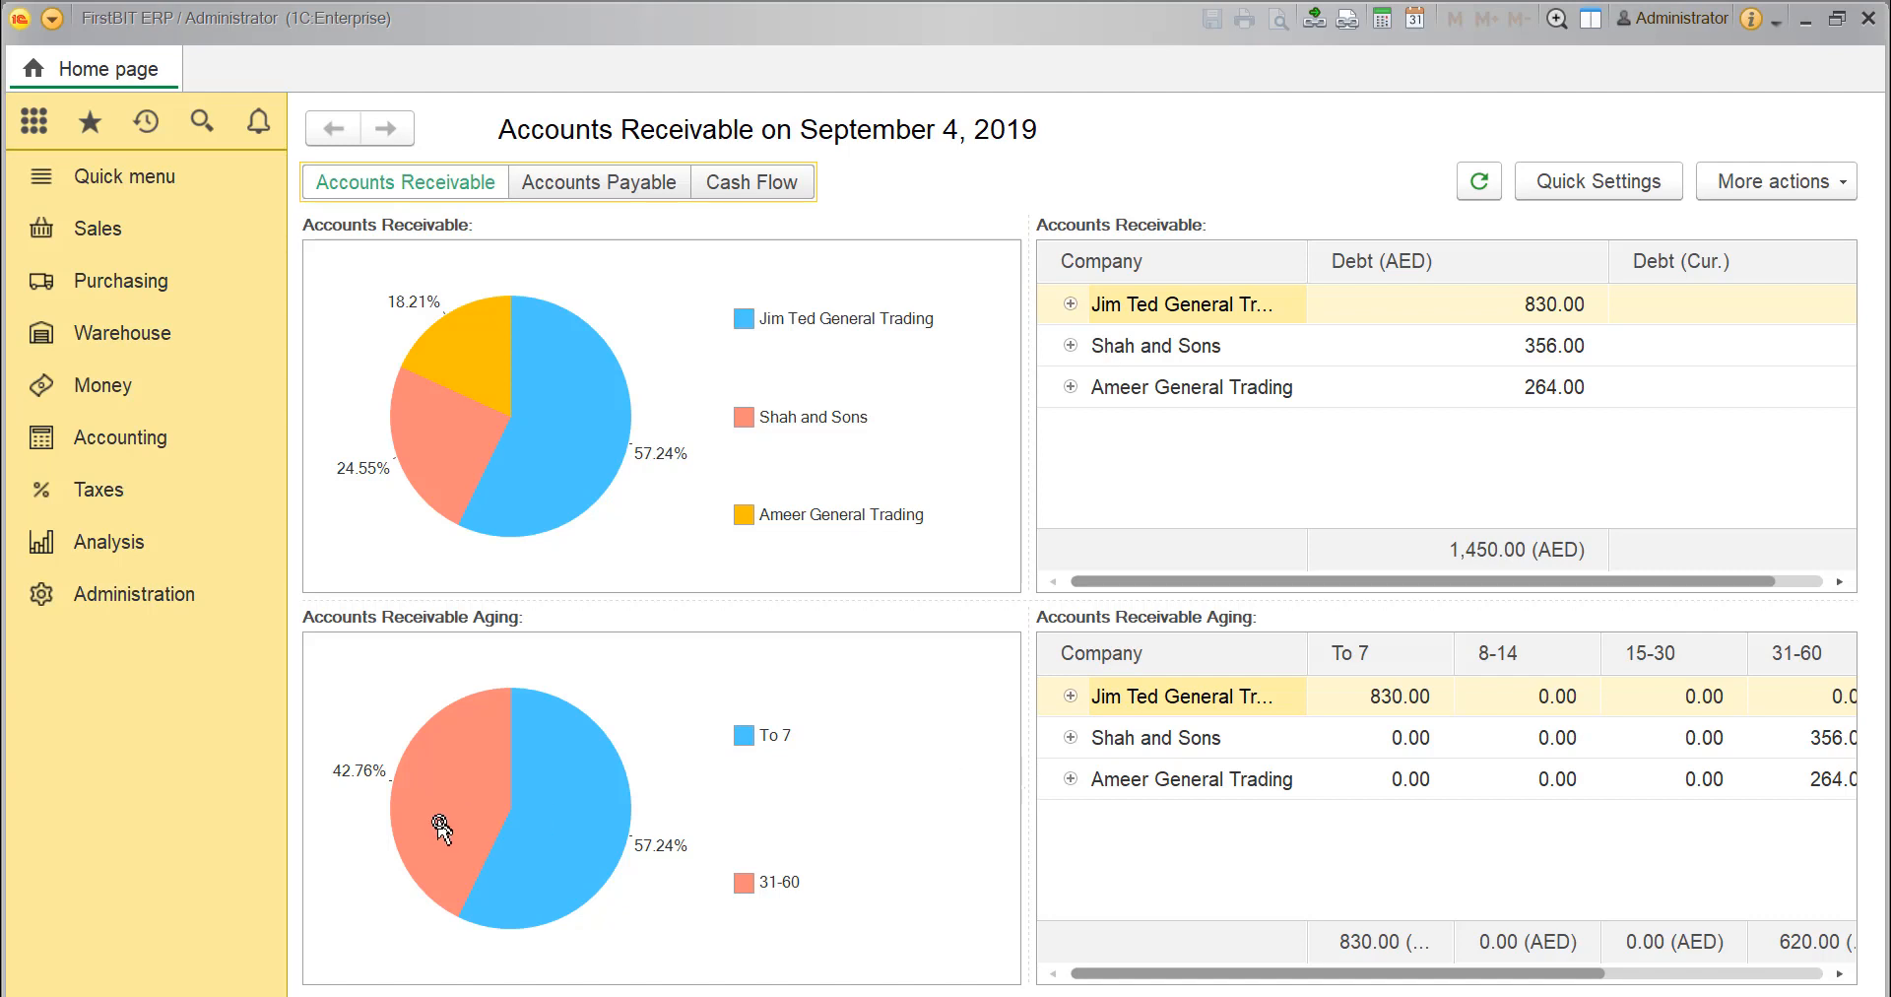
Enable Stock Reservations in the Purchasing and Warehouse settings.
{"action": "left_click", "coordinate": [166, 598]}
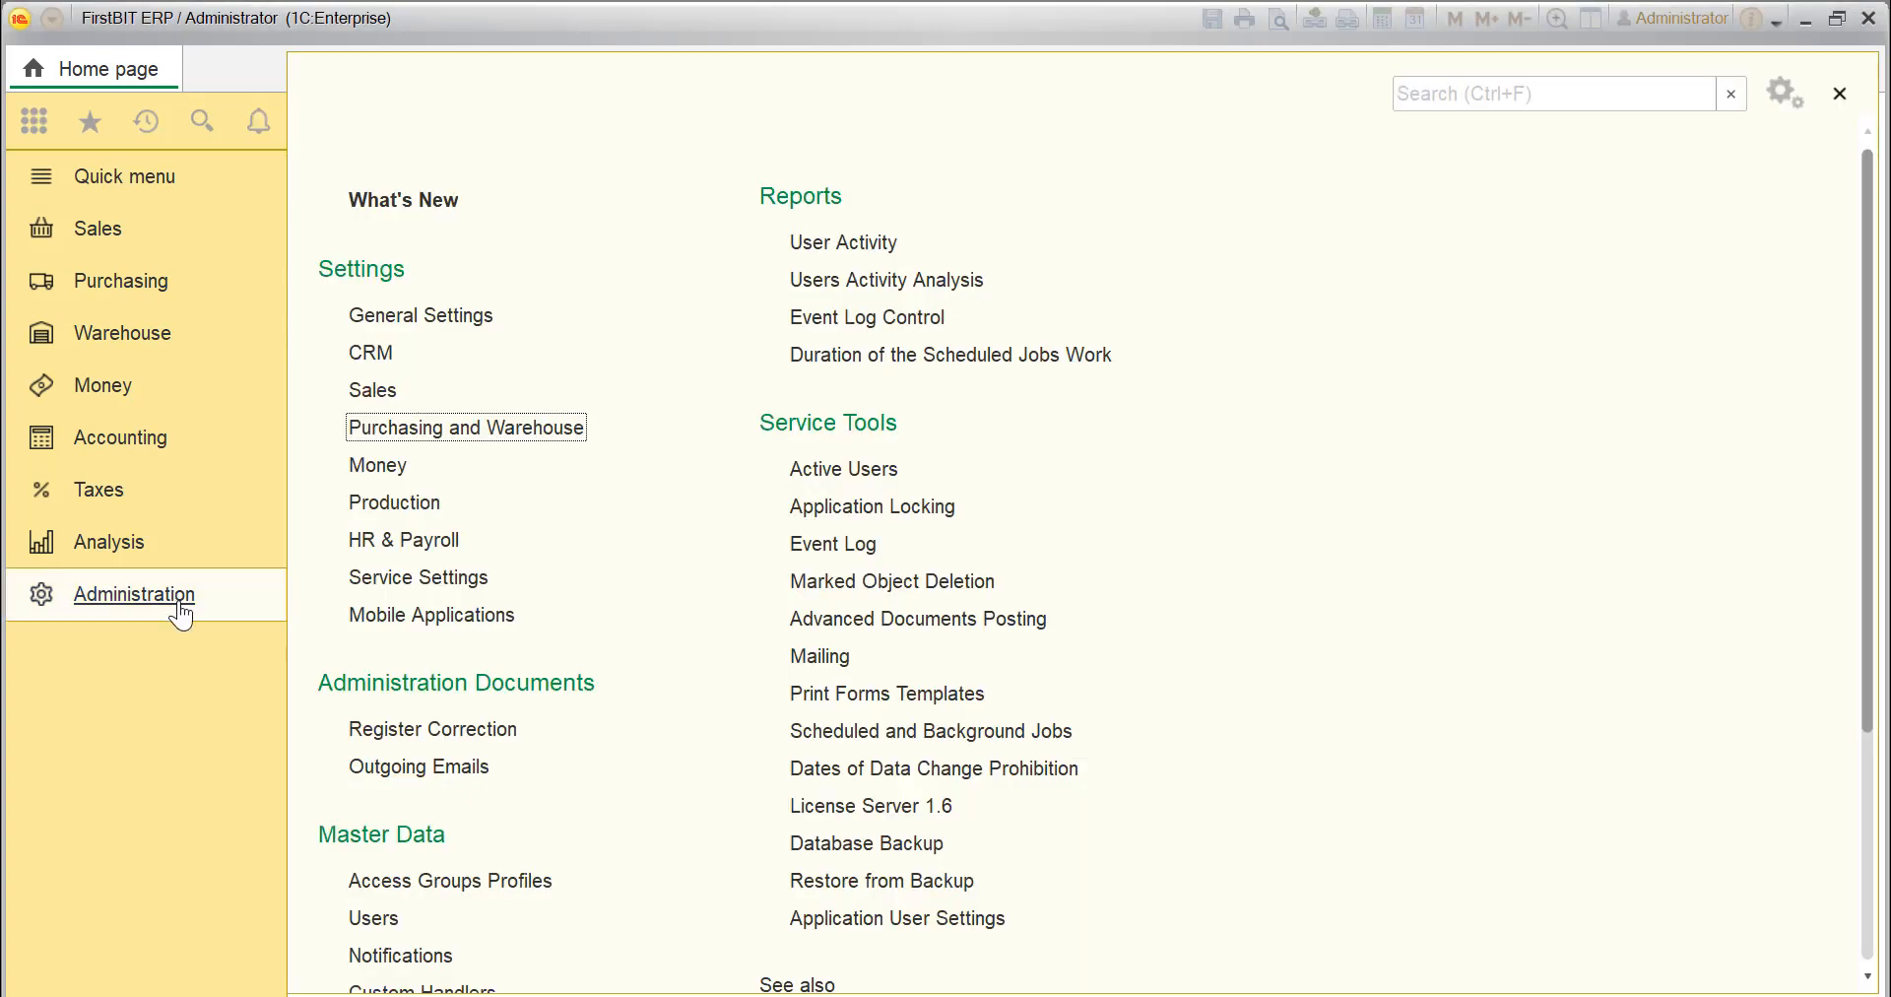
{"action": "left_click", "coordinate": [446, 432]}
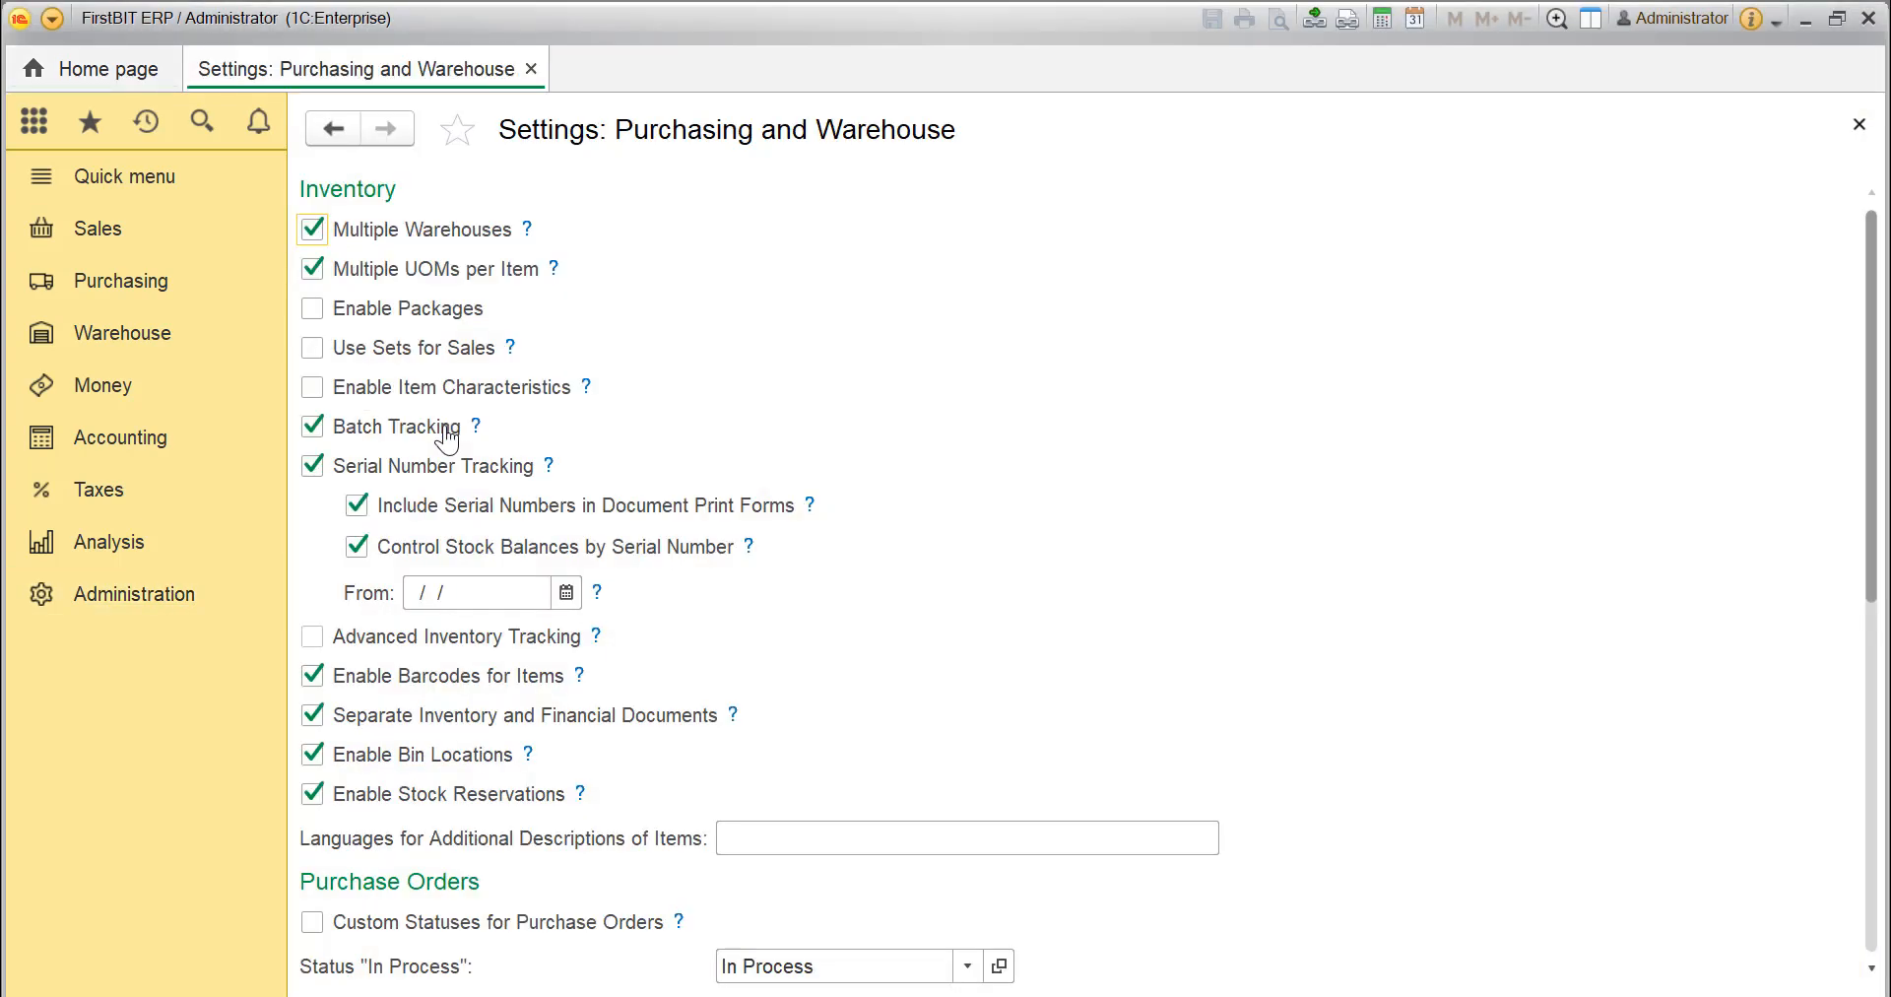
{"action": "left_click", "coordinate": [312, 794]}
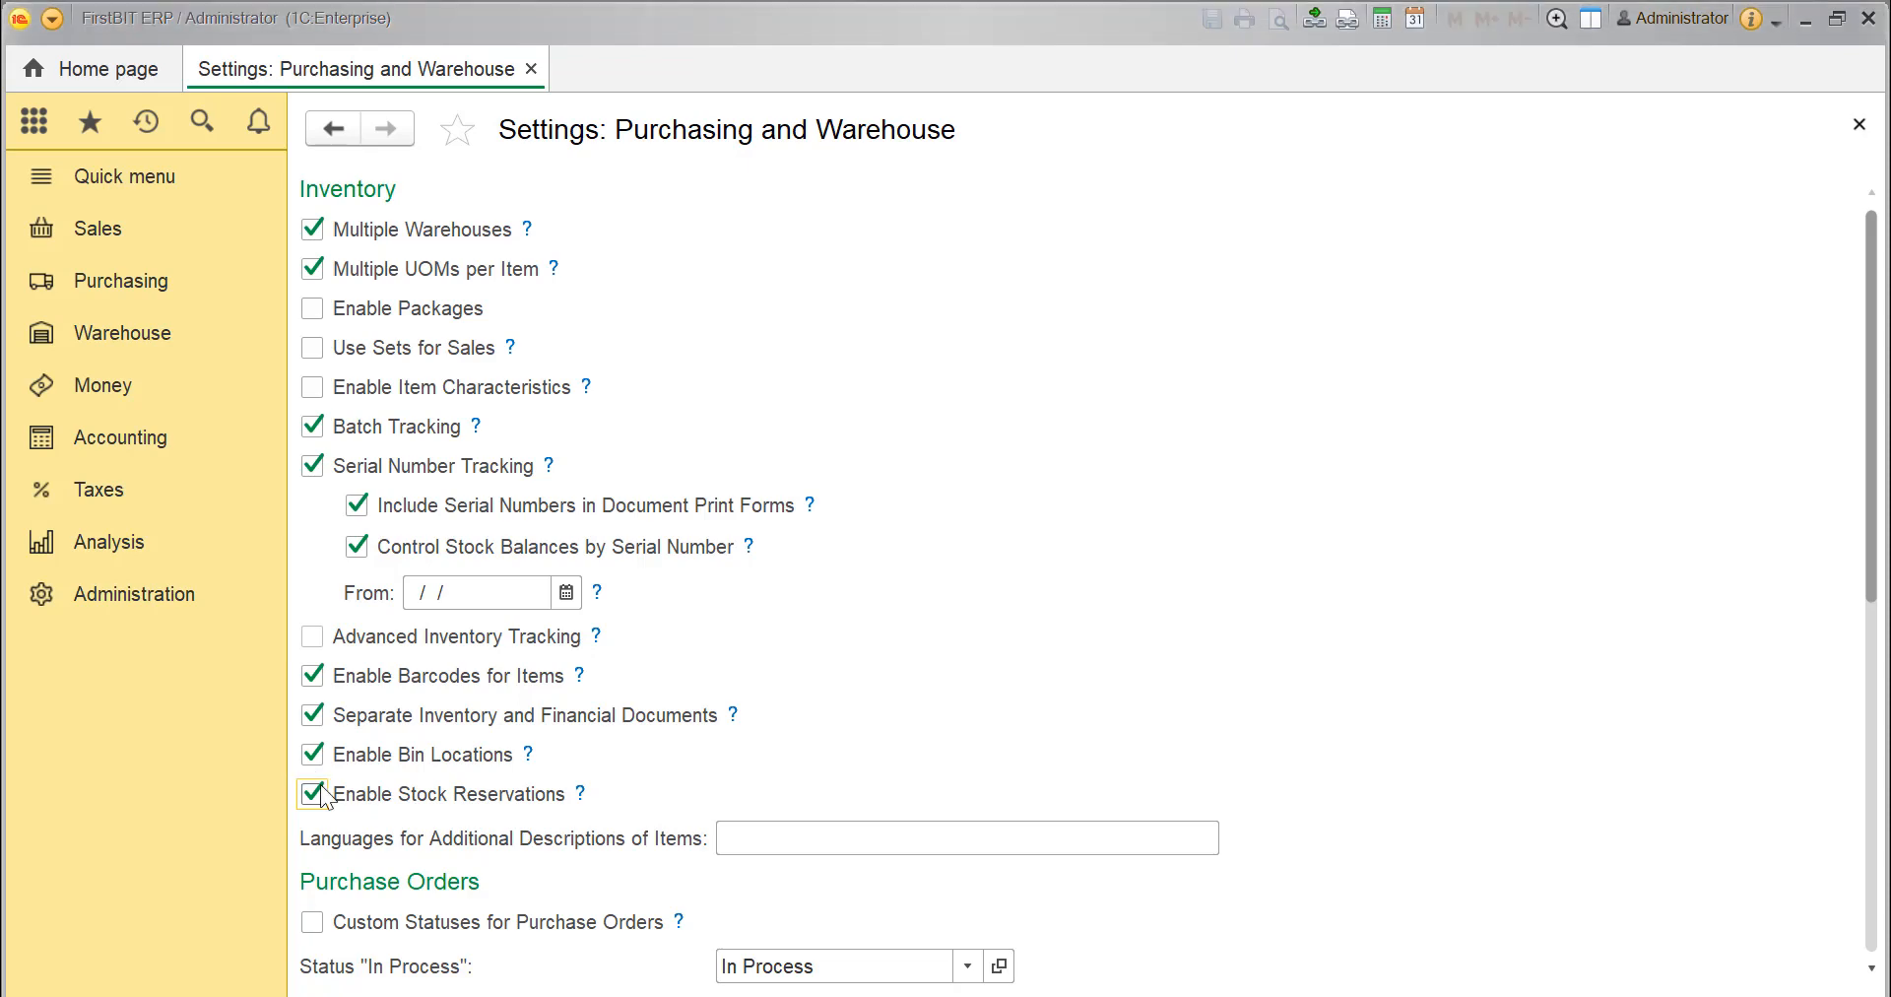
Open the Al Shahi Furnitures customer order dated 04/09/2019 and post it.
{"action": "left_click", "coordinate": [86, 249]}
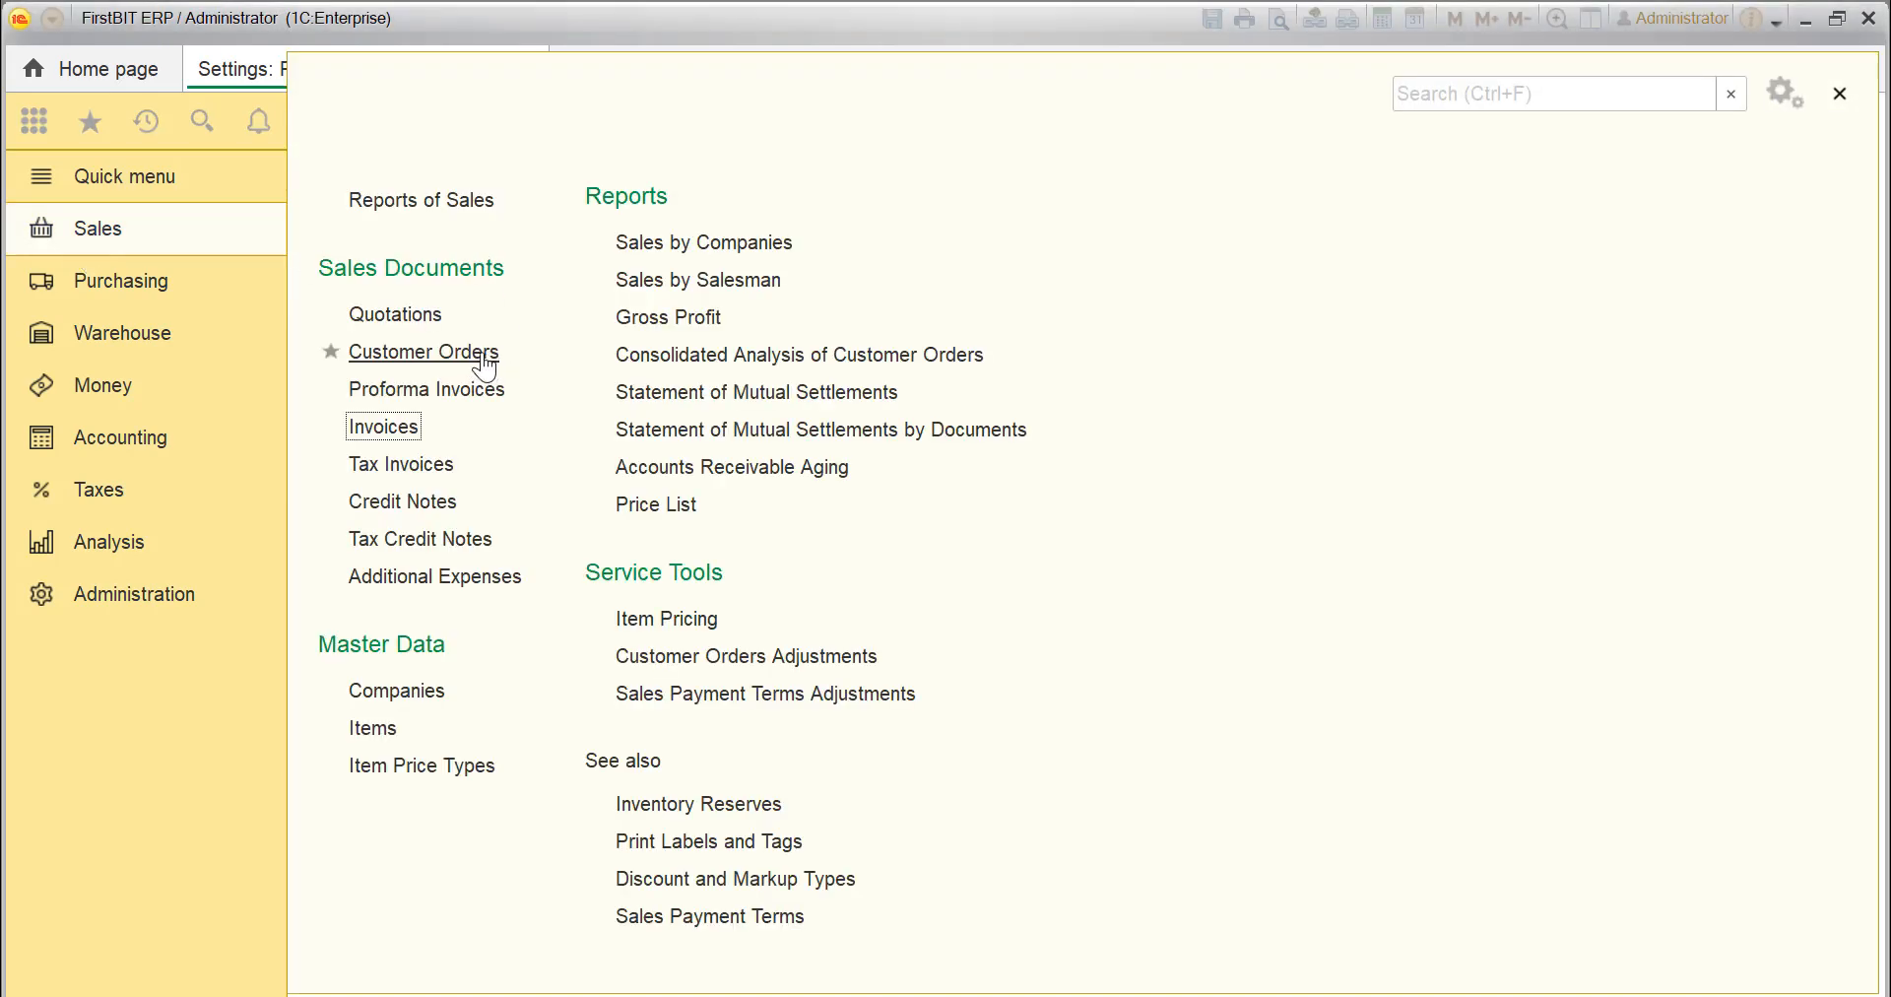
{"action": "left_click", "coordinate": [484, 360]}
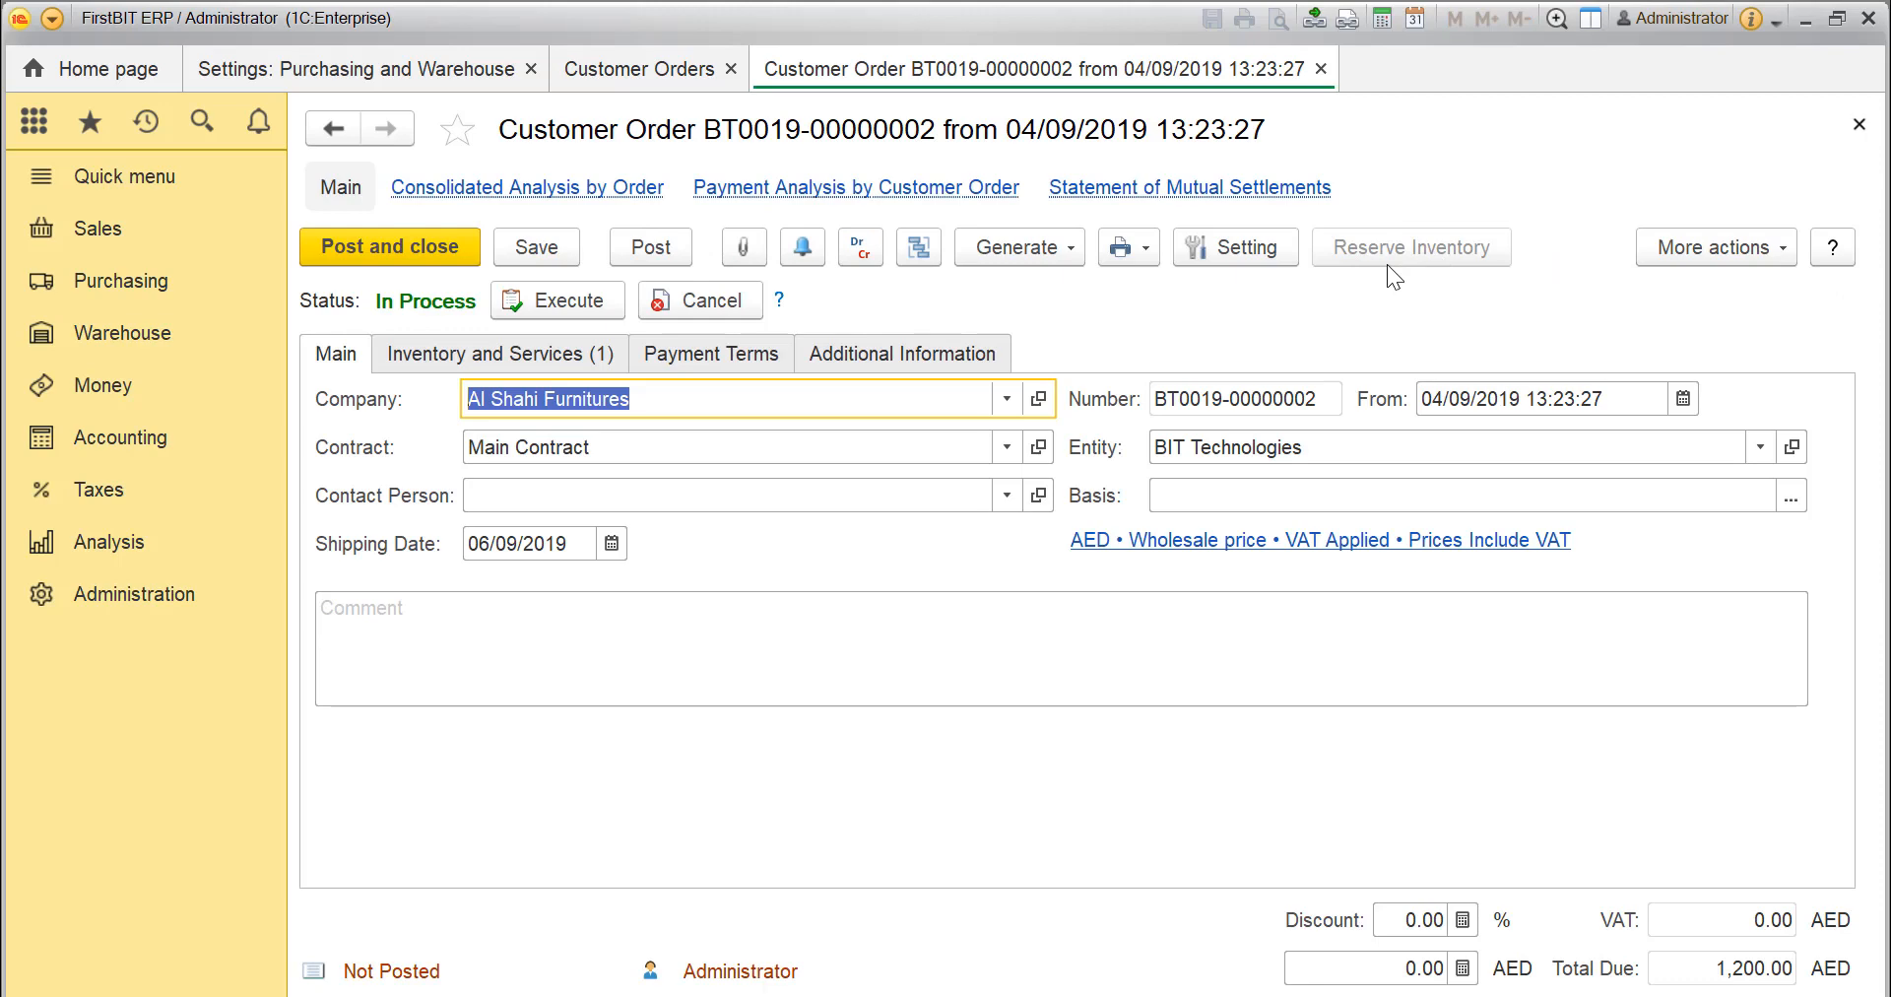
{"action": "left_click", "coordinate": [664, 250]}
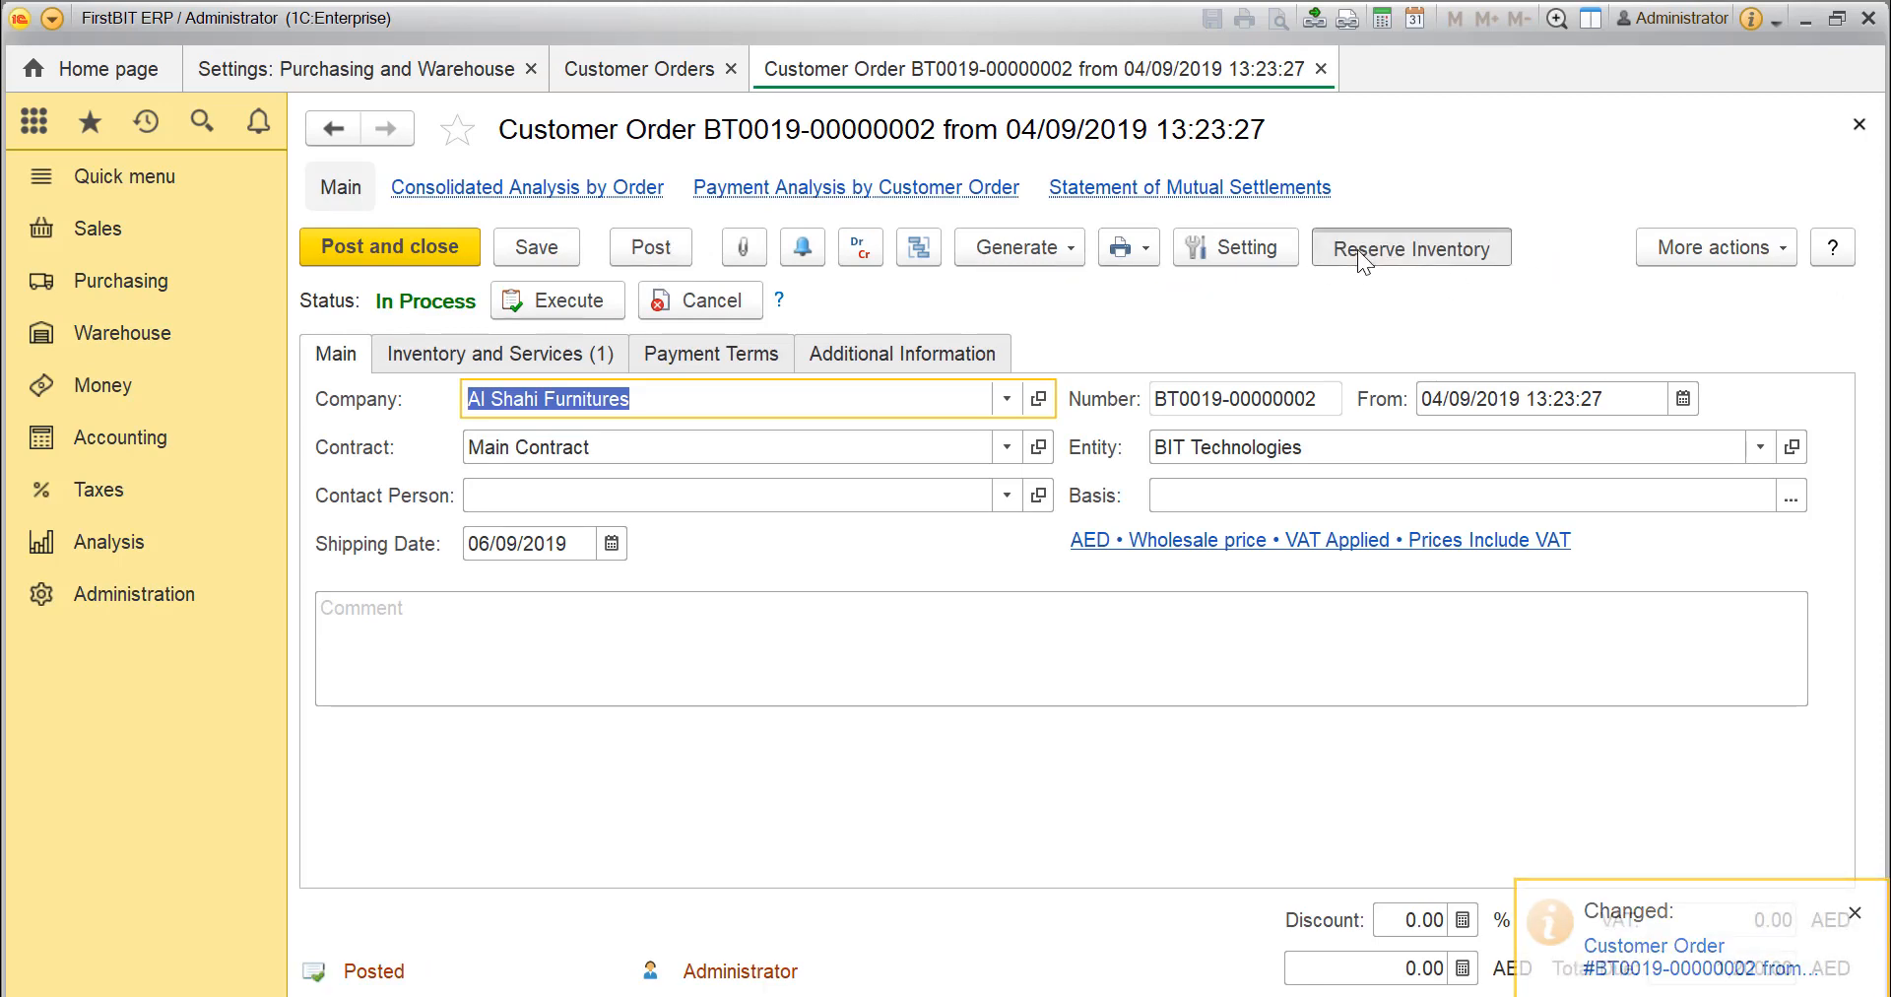
Start an inventory reservation for the order and add the Coffee table from Warehouse (Sharjah) to the reserve lines.
{"action": "left_click", "coordinate": [1358, 250]}
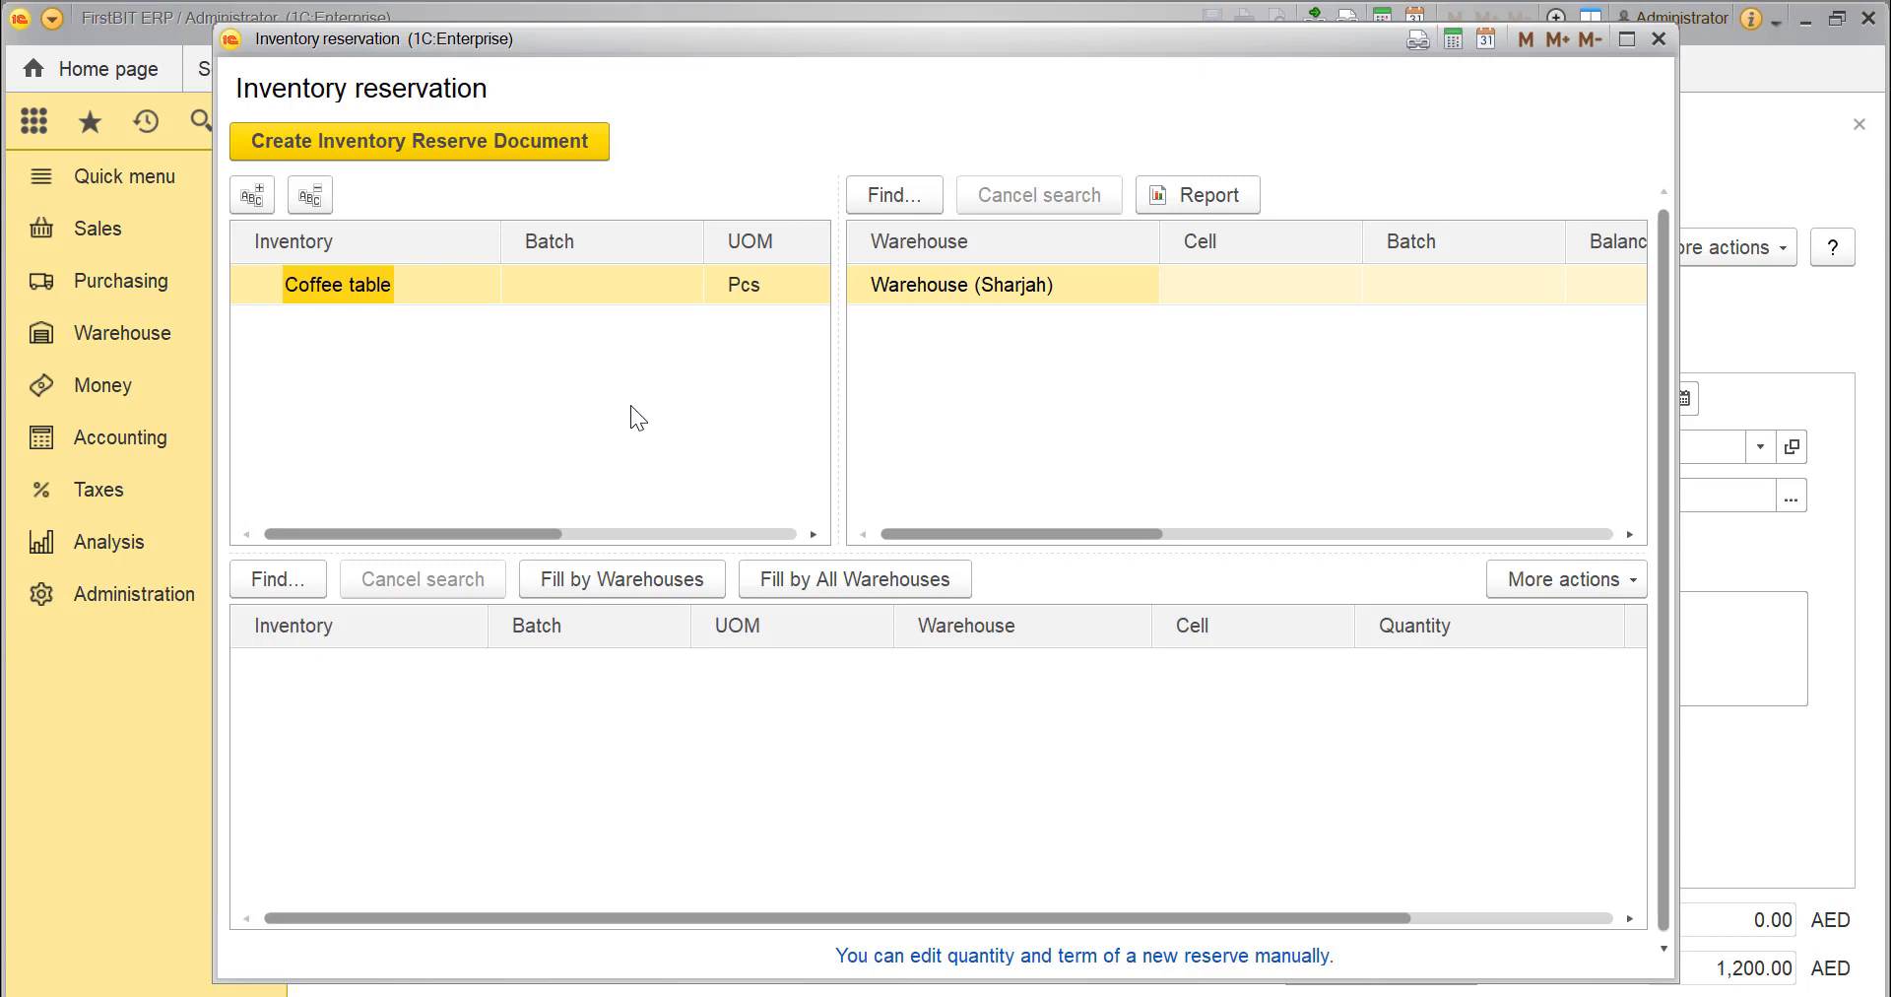
{"action": "left_click", "coordinate": [652, 292]}
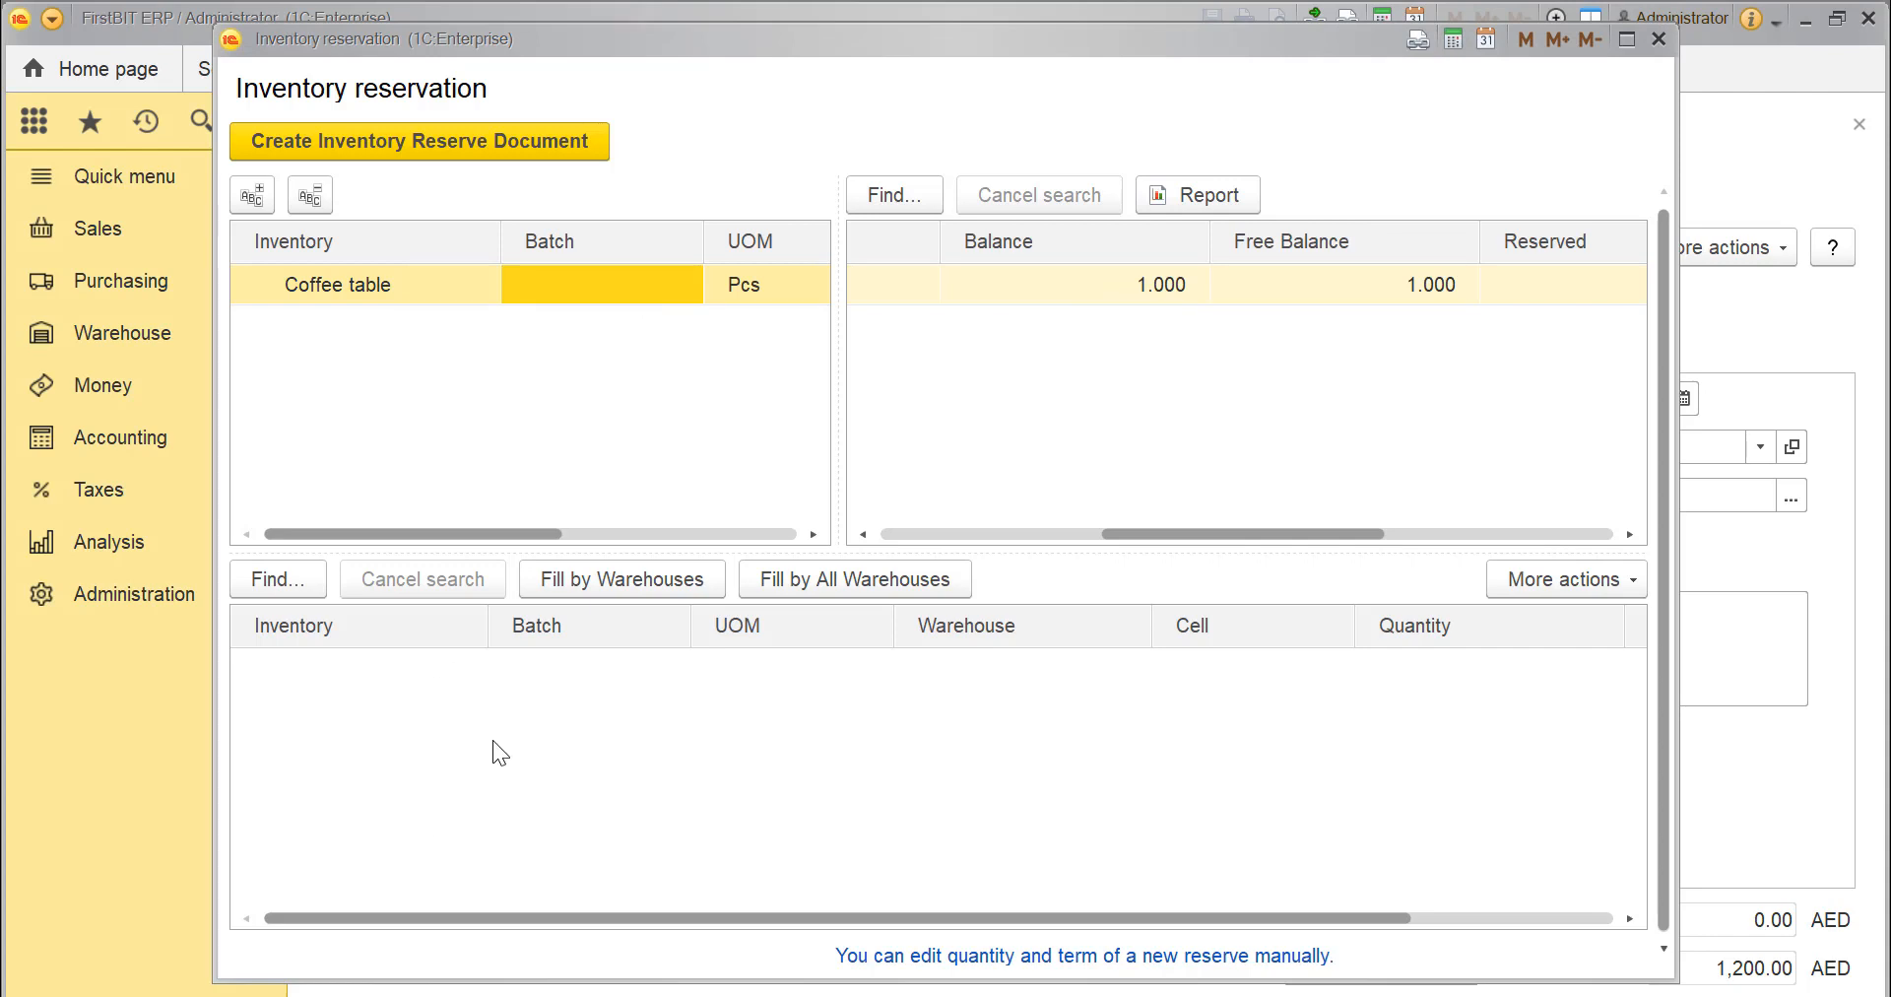
{"action": "left_click", "coordinate": [985, 369]}
{"action": "left_click", "coordinate": [1020, 276]}
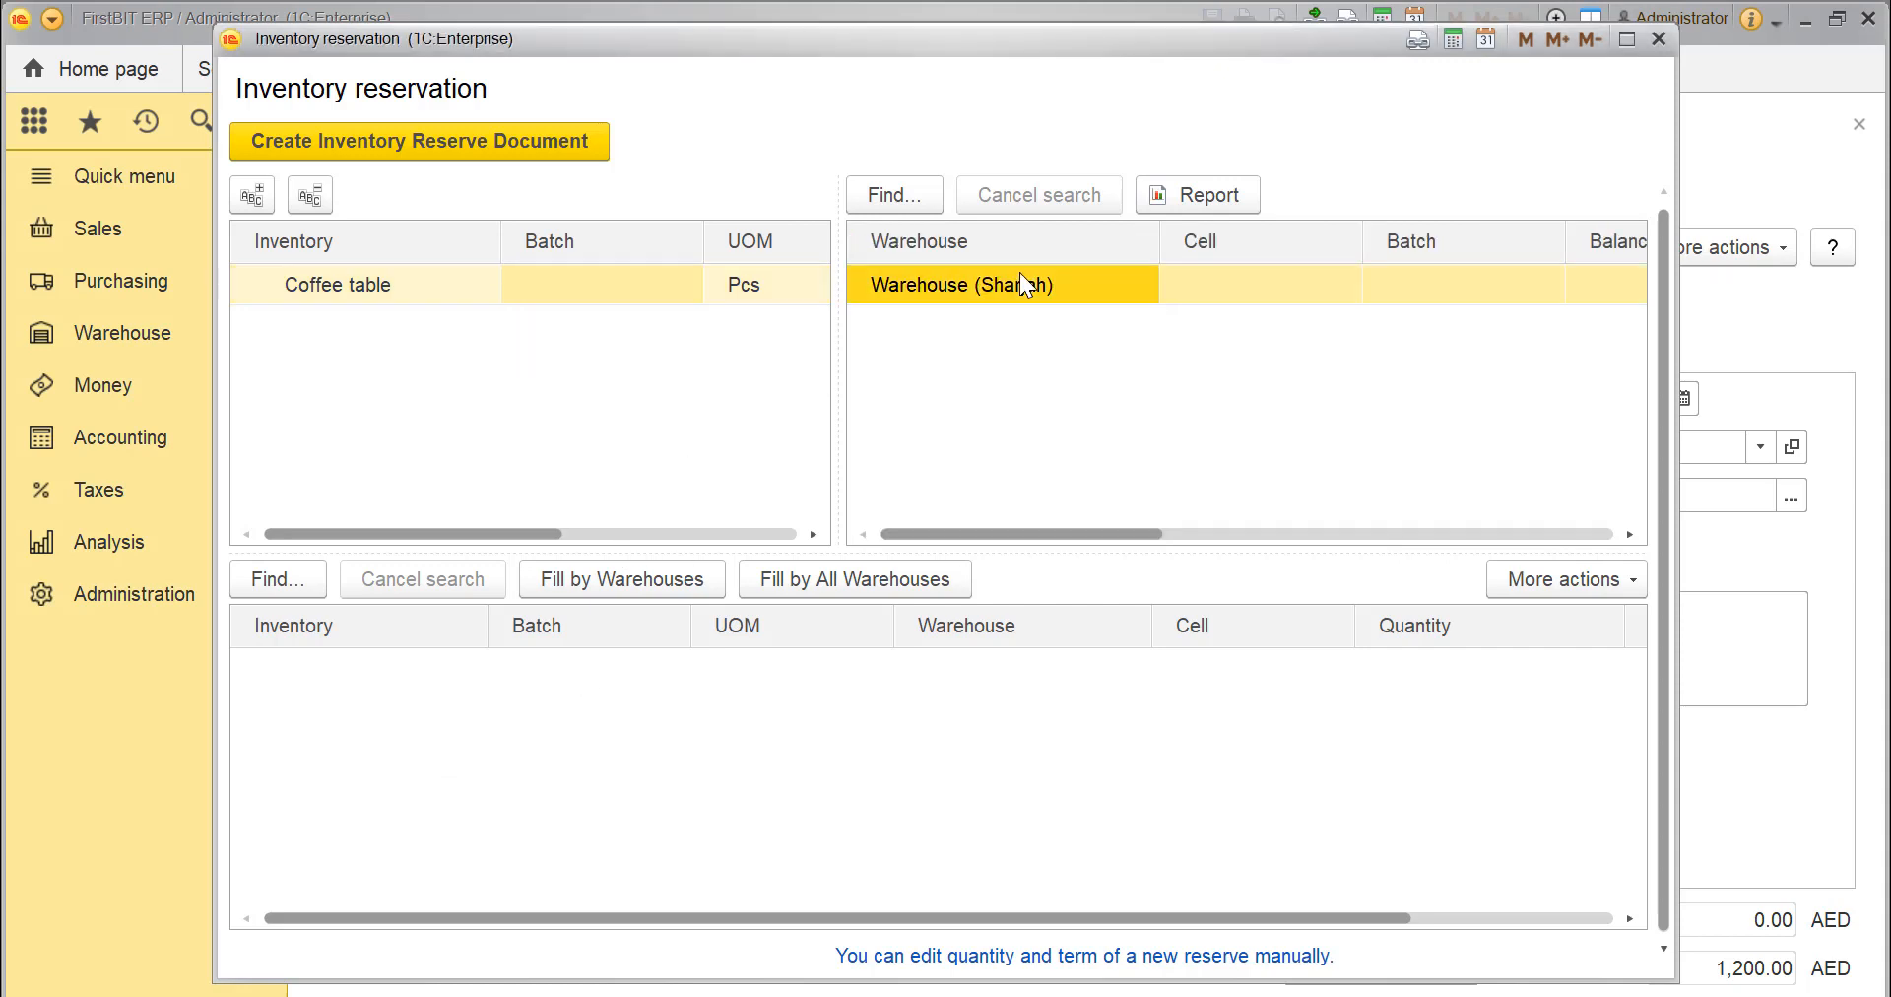
{"action": "double_click", "coordinate": [1020, 272]}
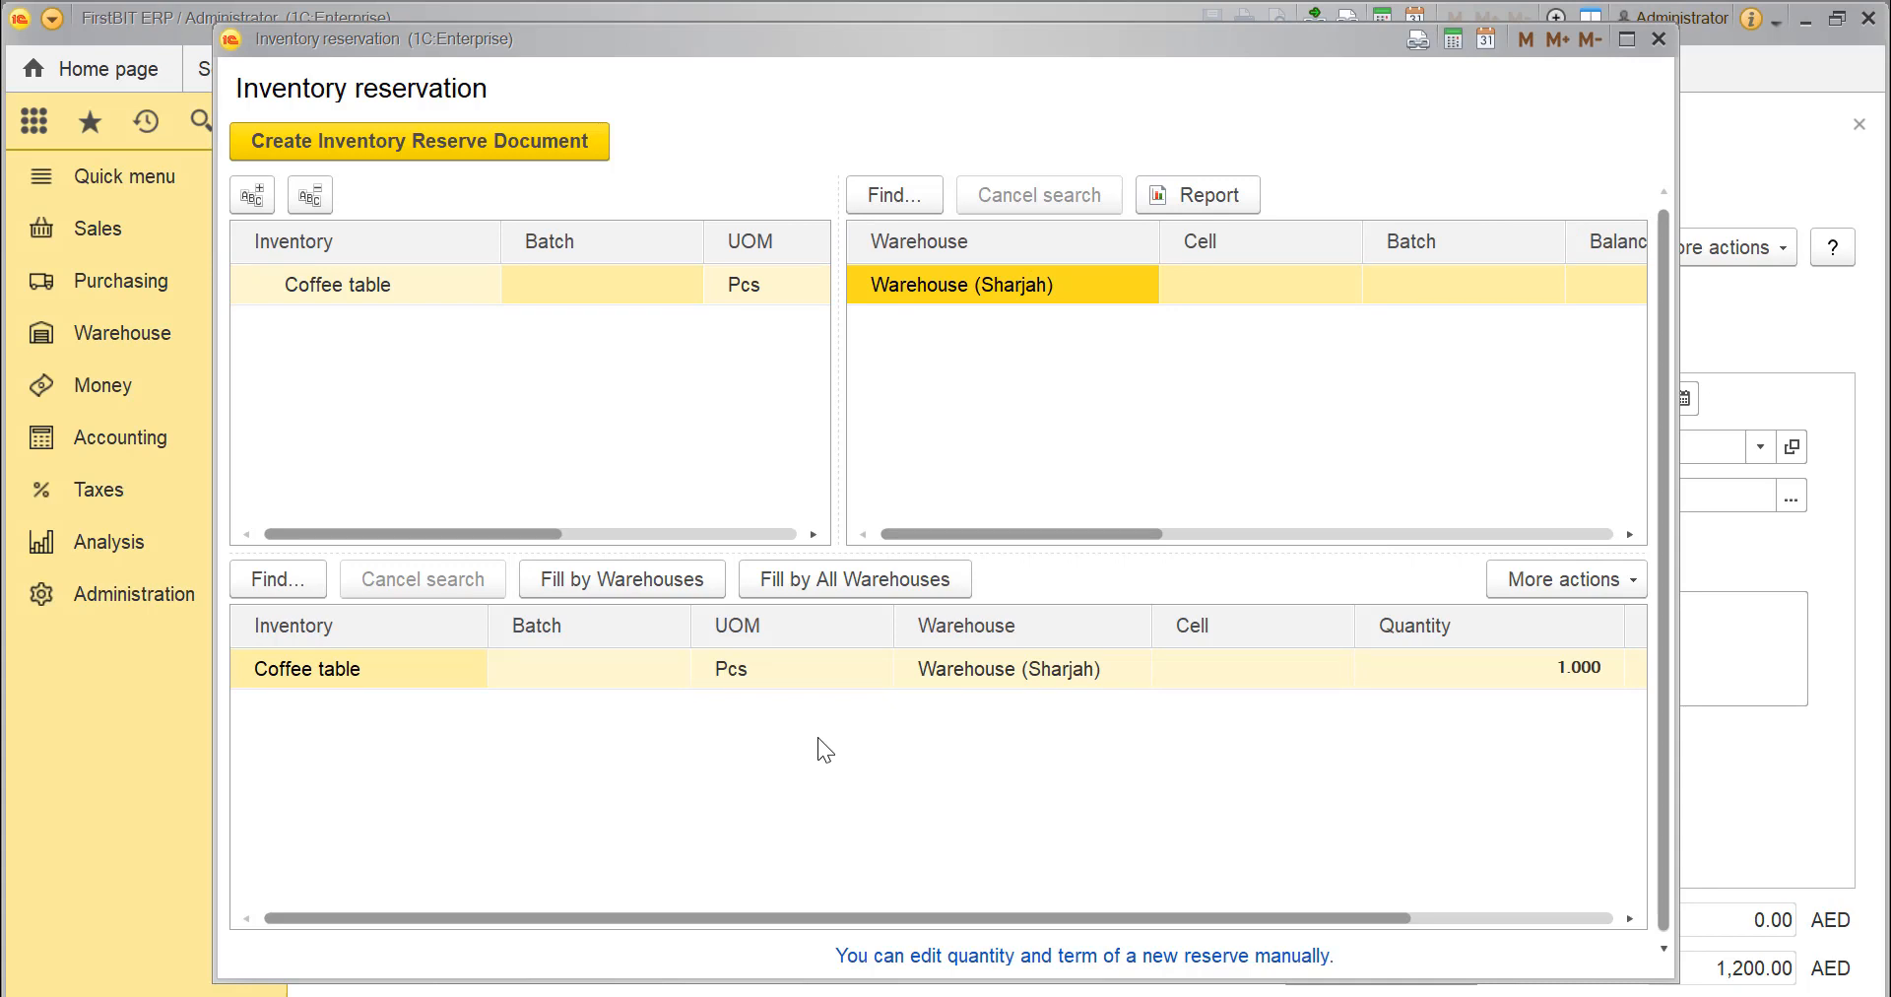
{"action": "left_click", "coordinate": [861, 659]}
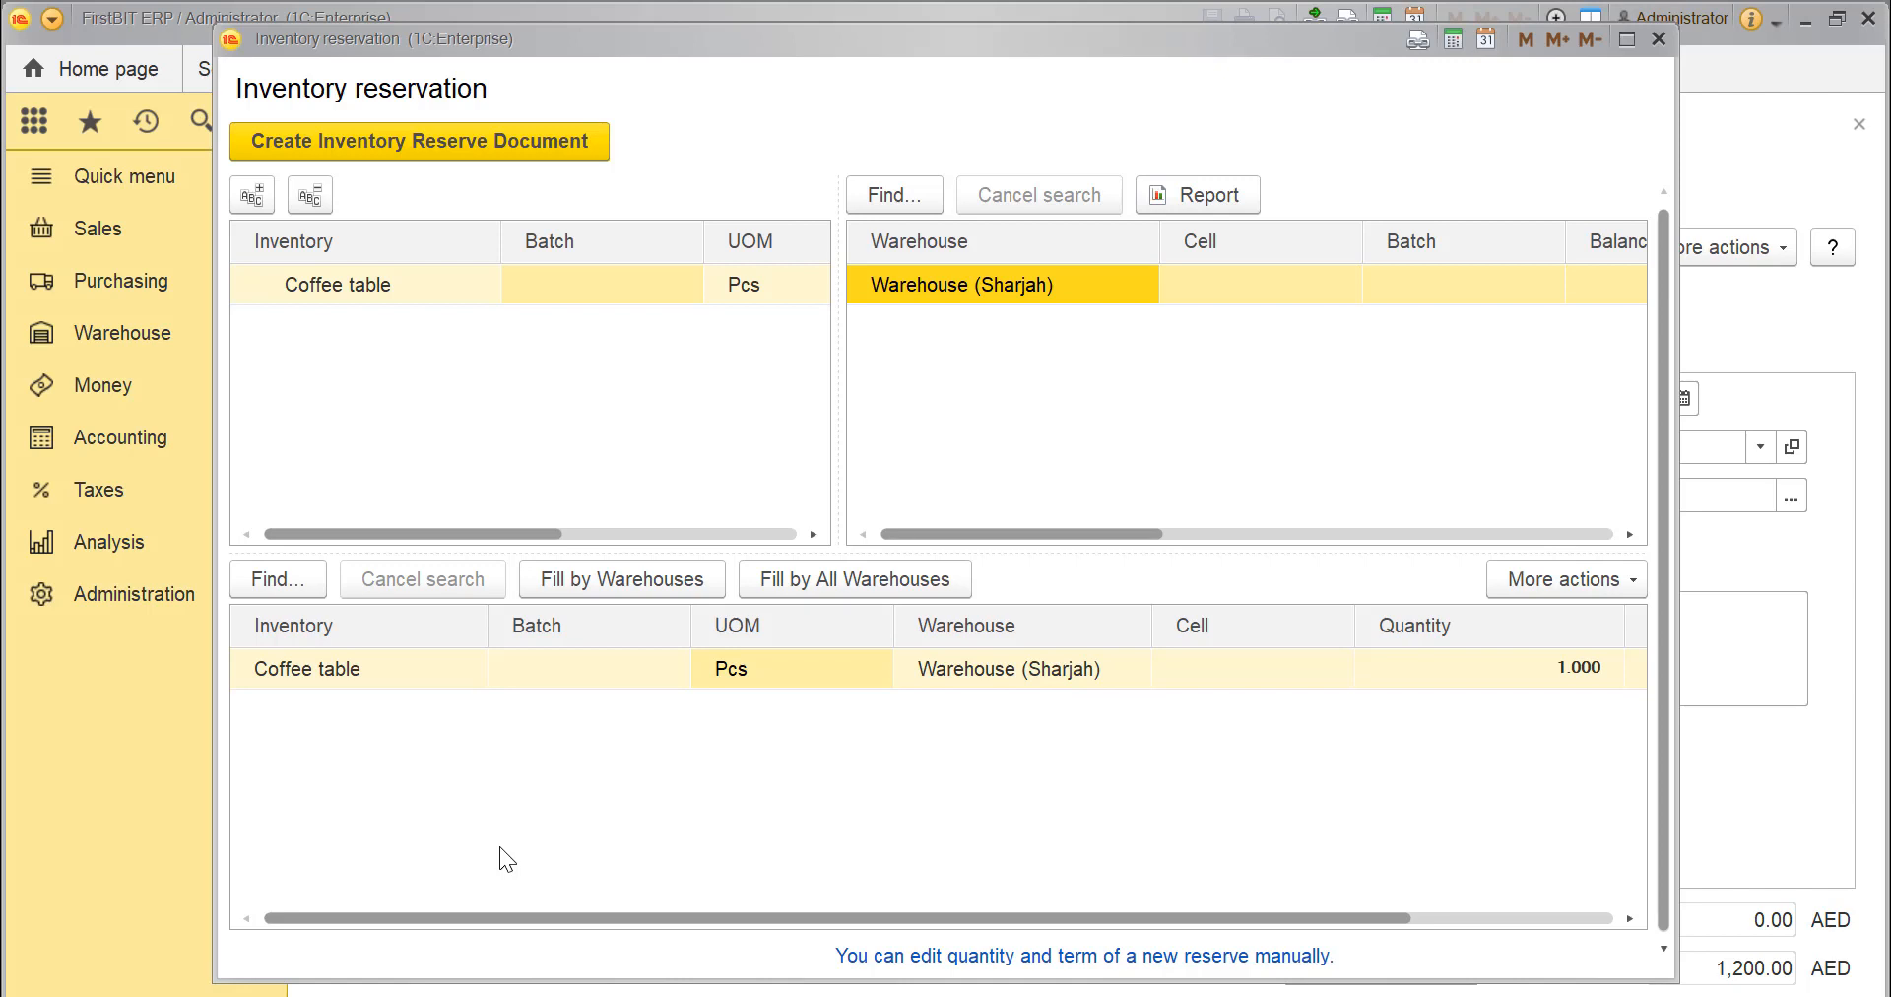
Try filling the reservation by warehouses without selecting any, and by all warehouses.
{"action": "left_click", "coordinate": [617, 582]}
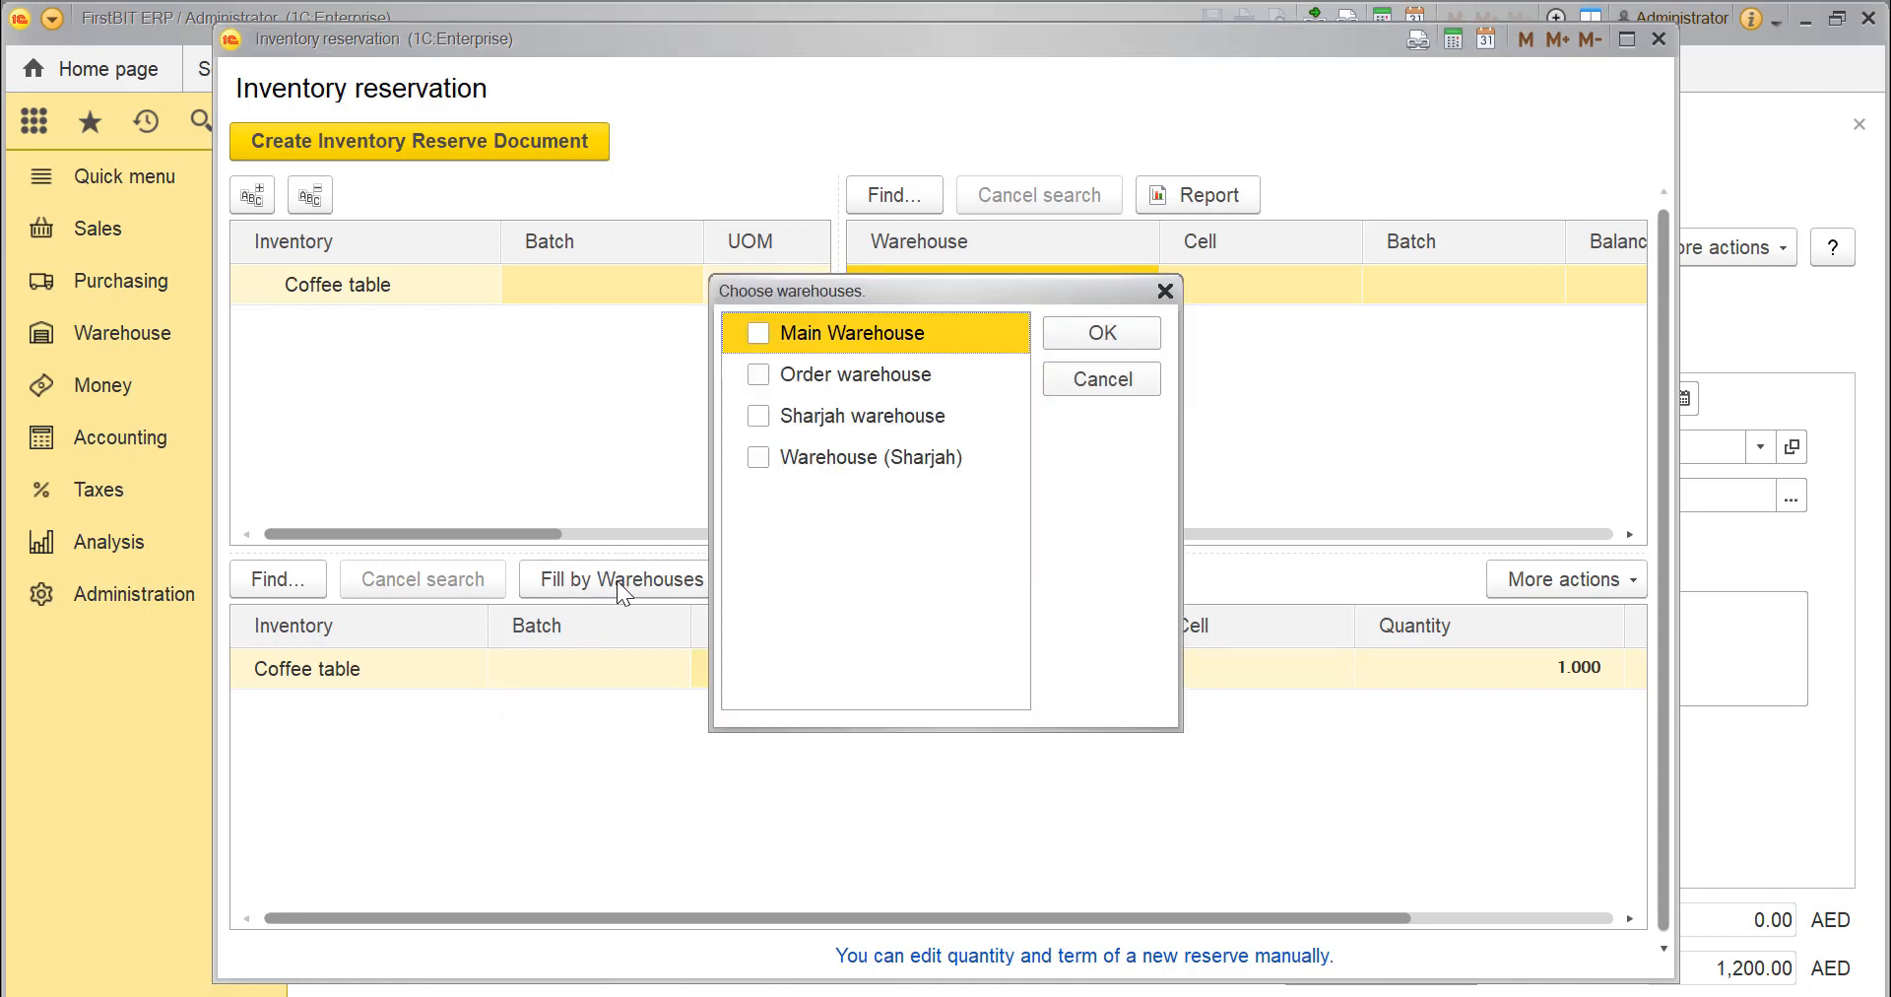
{"action": "left_click", "coordinate": [1120, 328]}
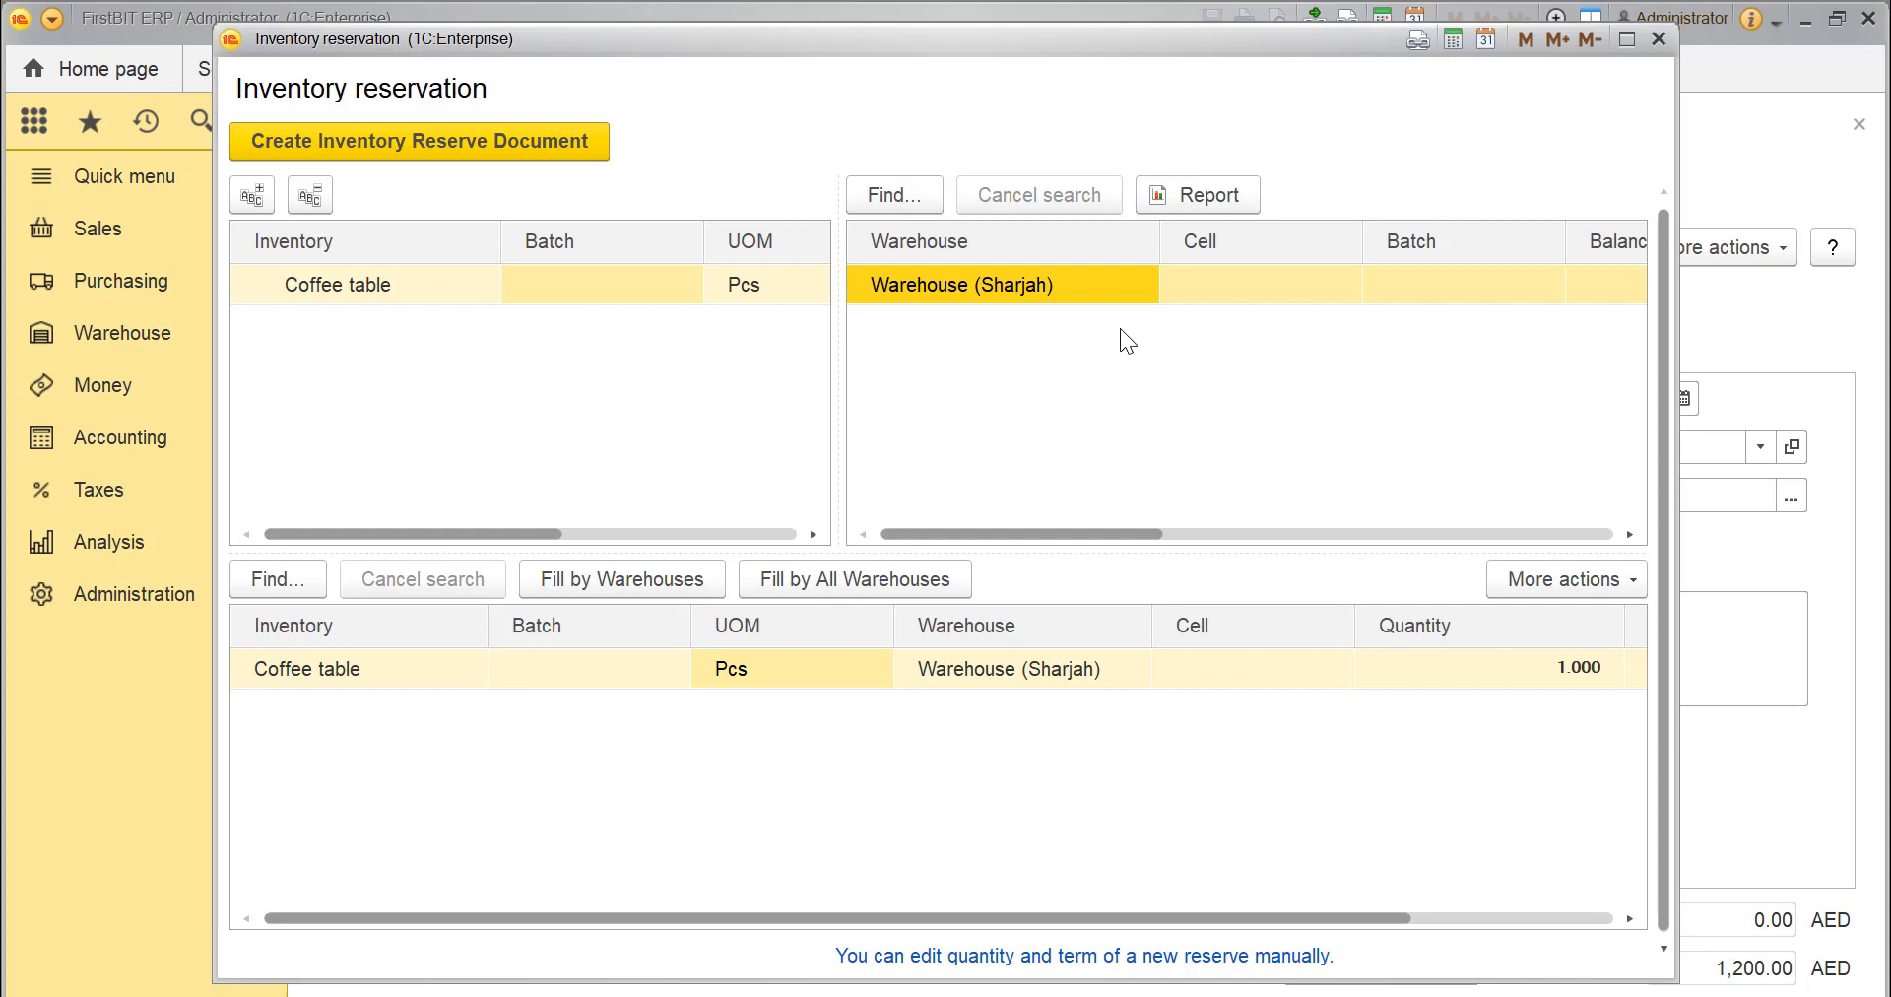
{"action": "left_click", "coordinate": [843, 588]}
Create the inventory reserve document for the customer order and check the order's reserved inventory.
{"action": "left_click", "coordinate": [534, 139]}
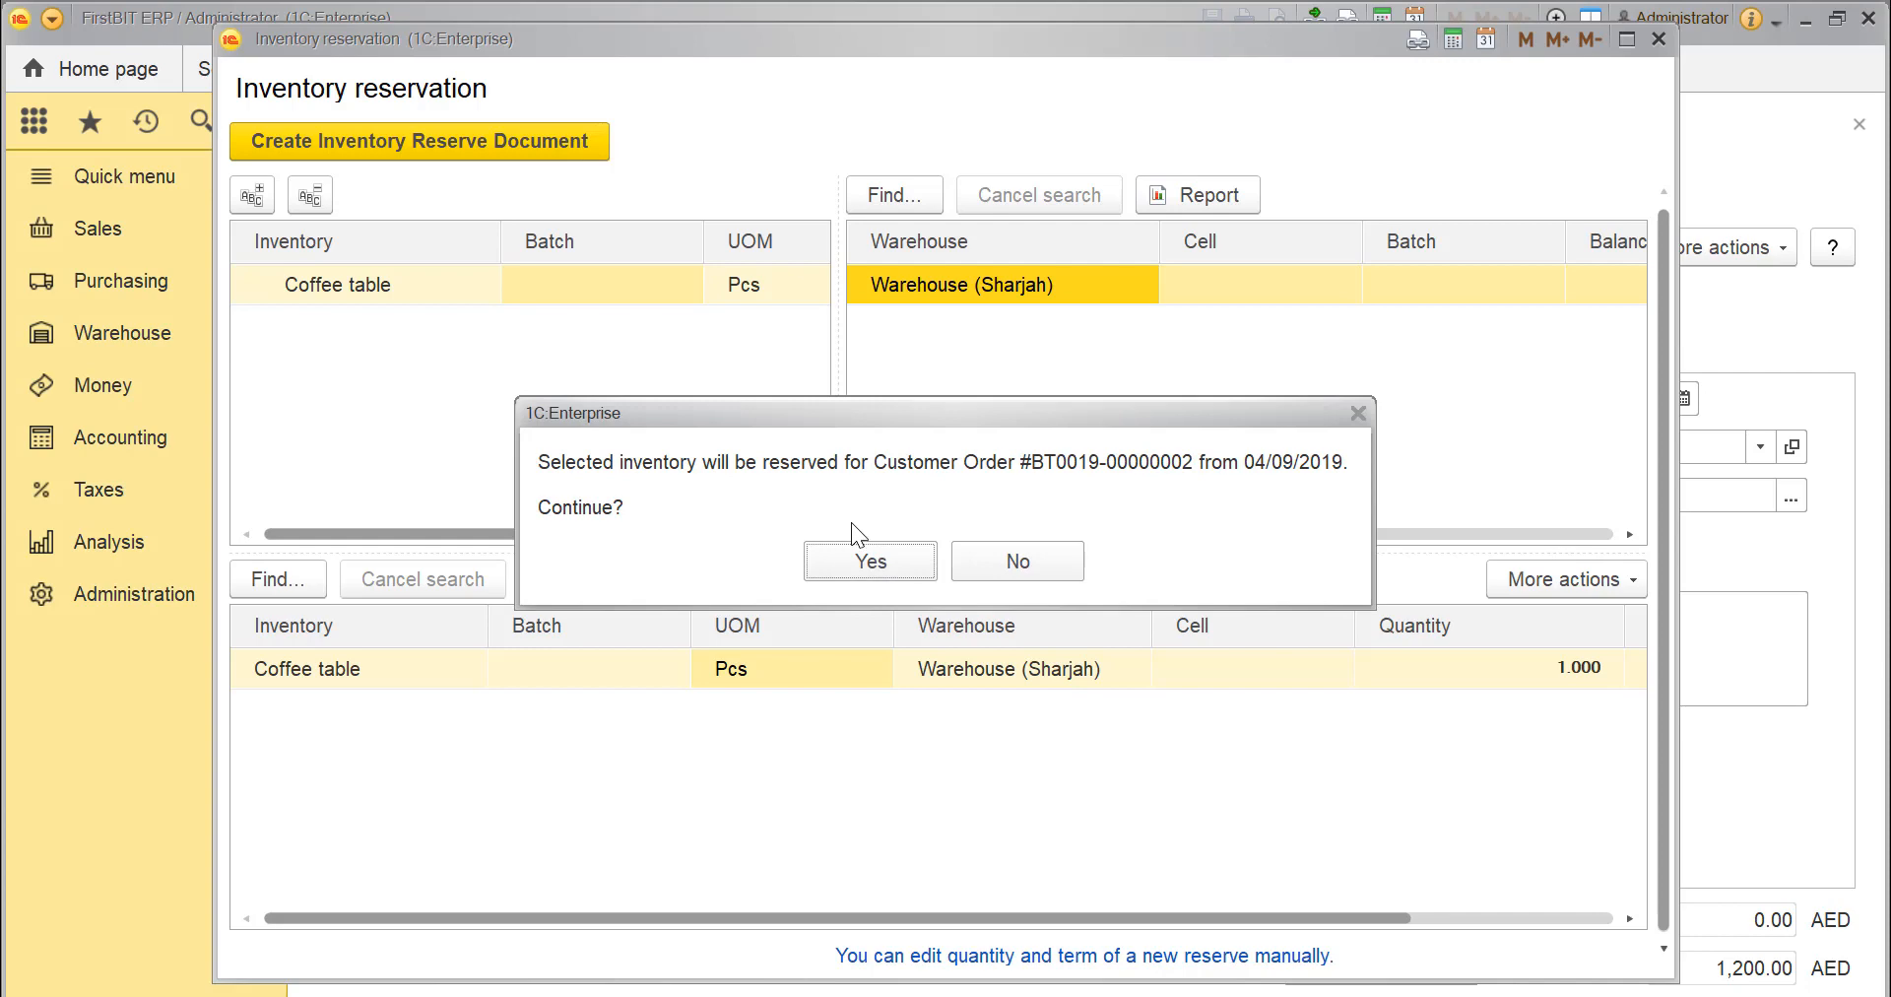
{"action": "left_click", "coordinate": [867, 560]}
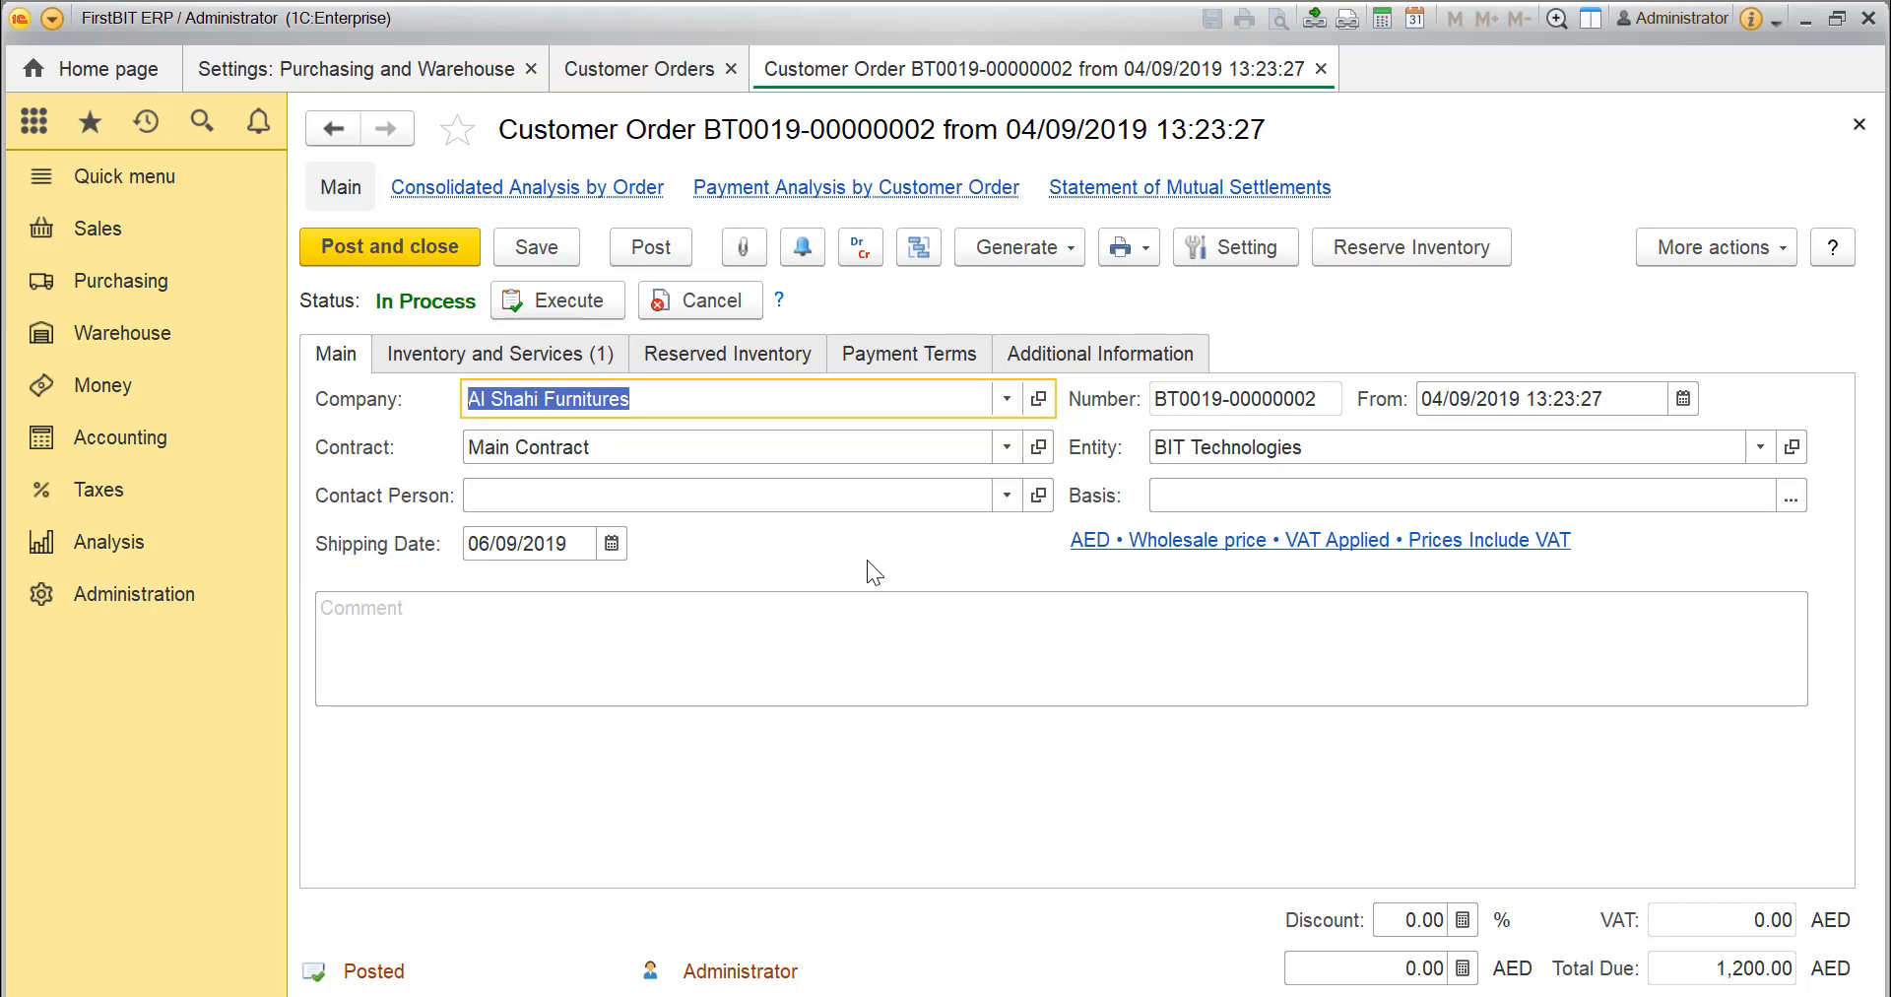
{"action": "left_click", "coordinate": [800, 370]}
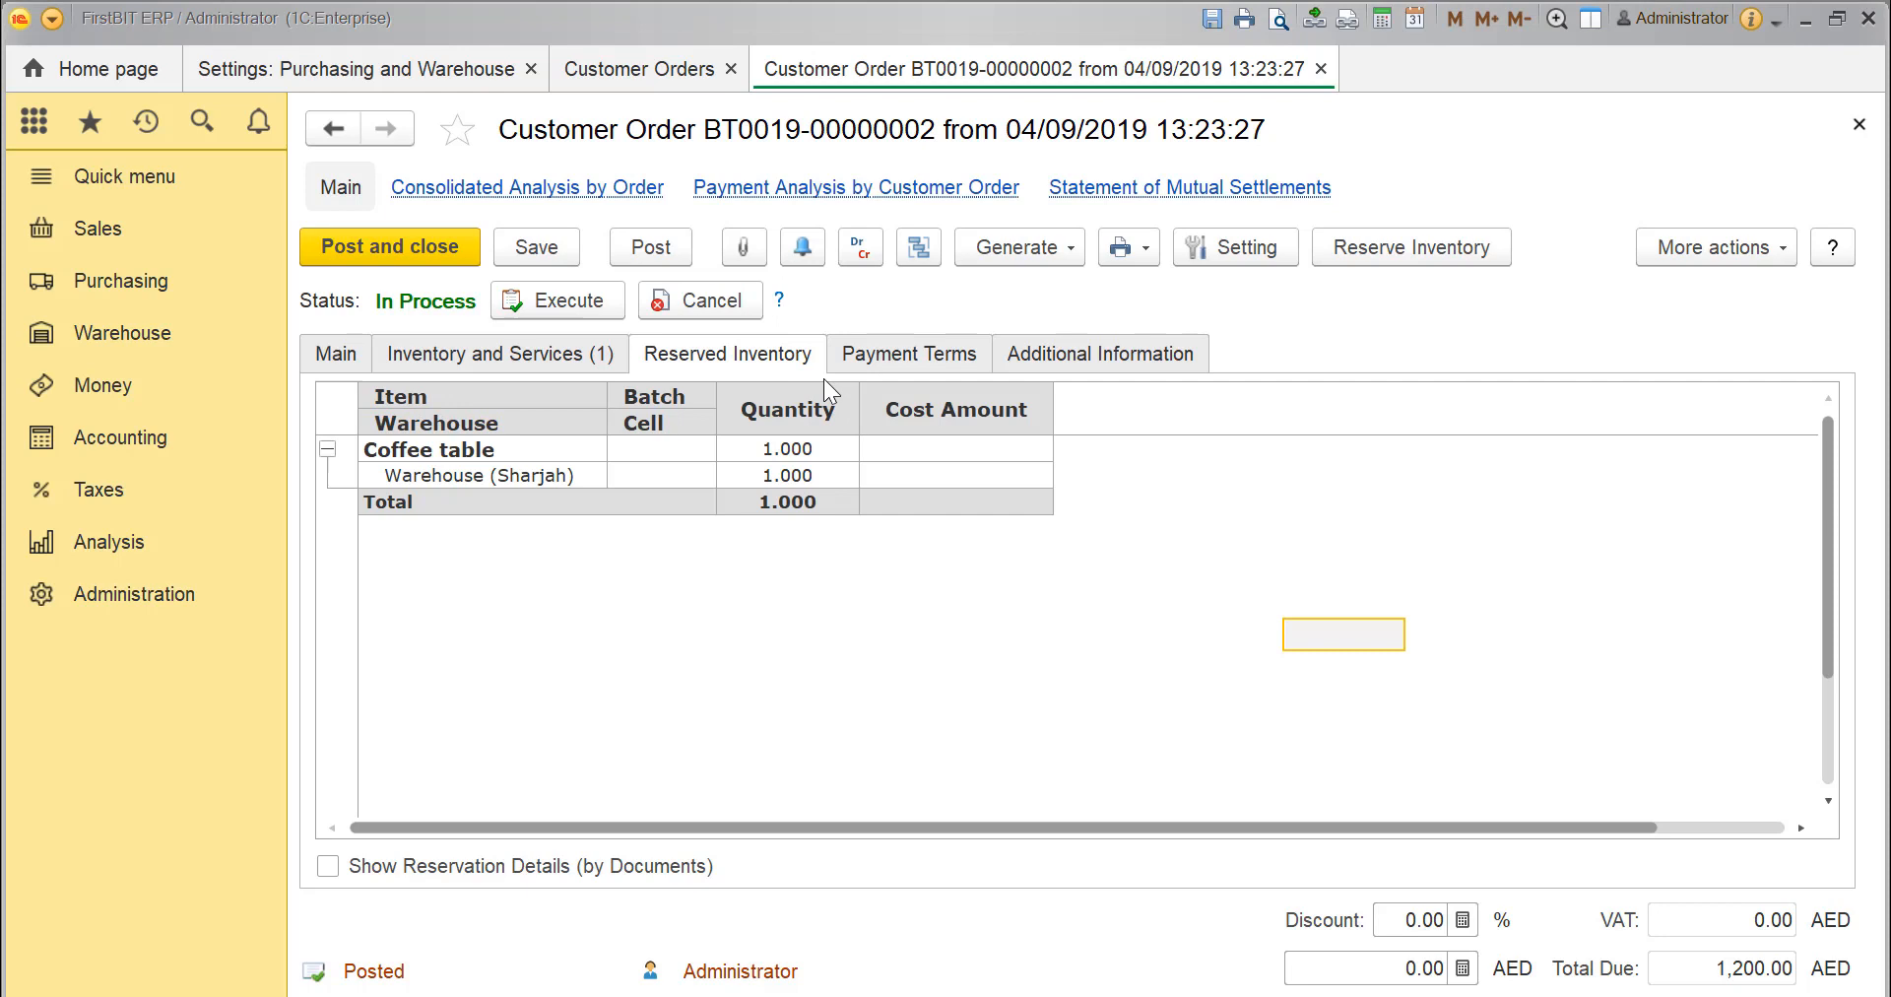
Open the Shah and Sons customer order dated 01/09/2019 and generate an Inventory Reserve document from it.
{"action": "left_click", "coordinate": [1024, 248]}
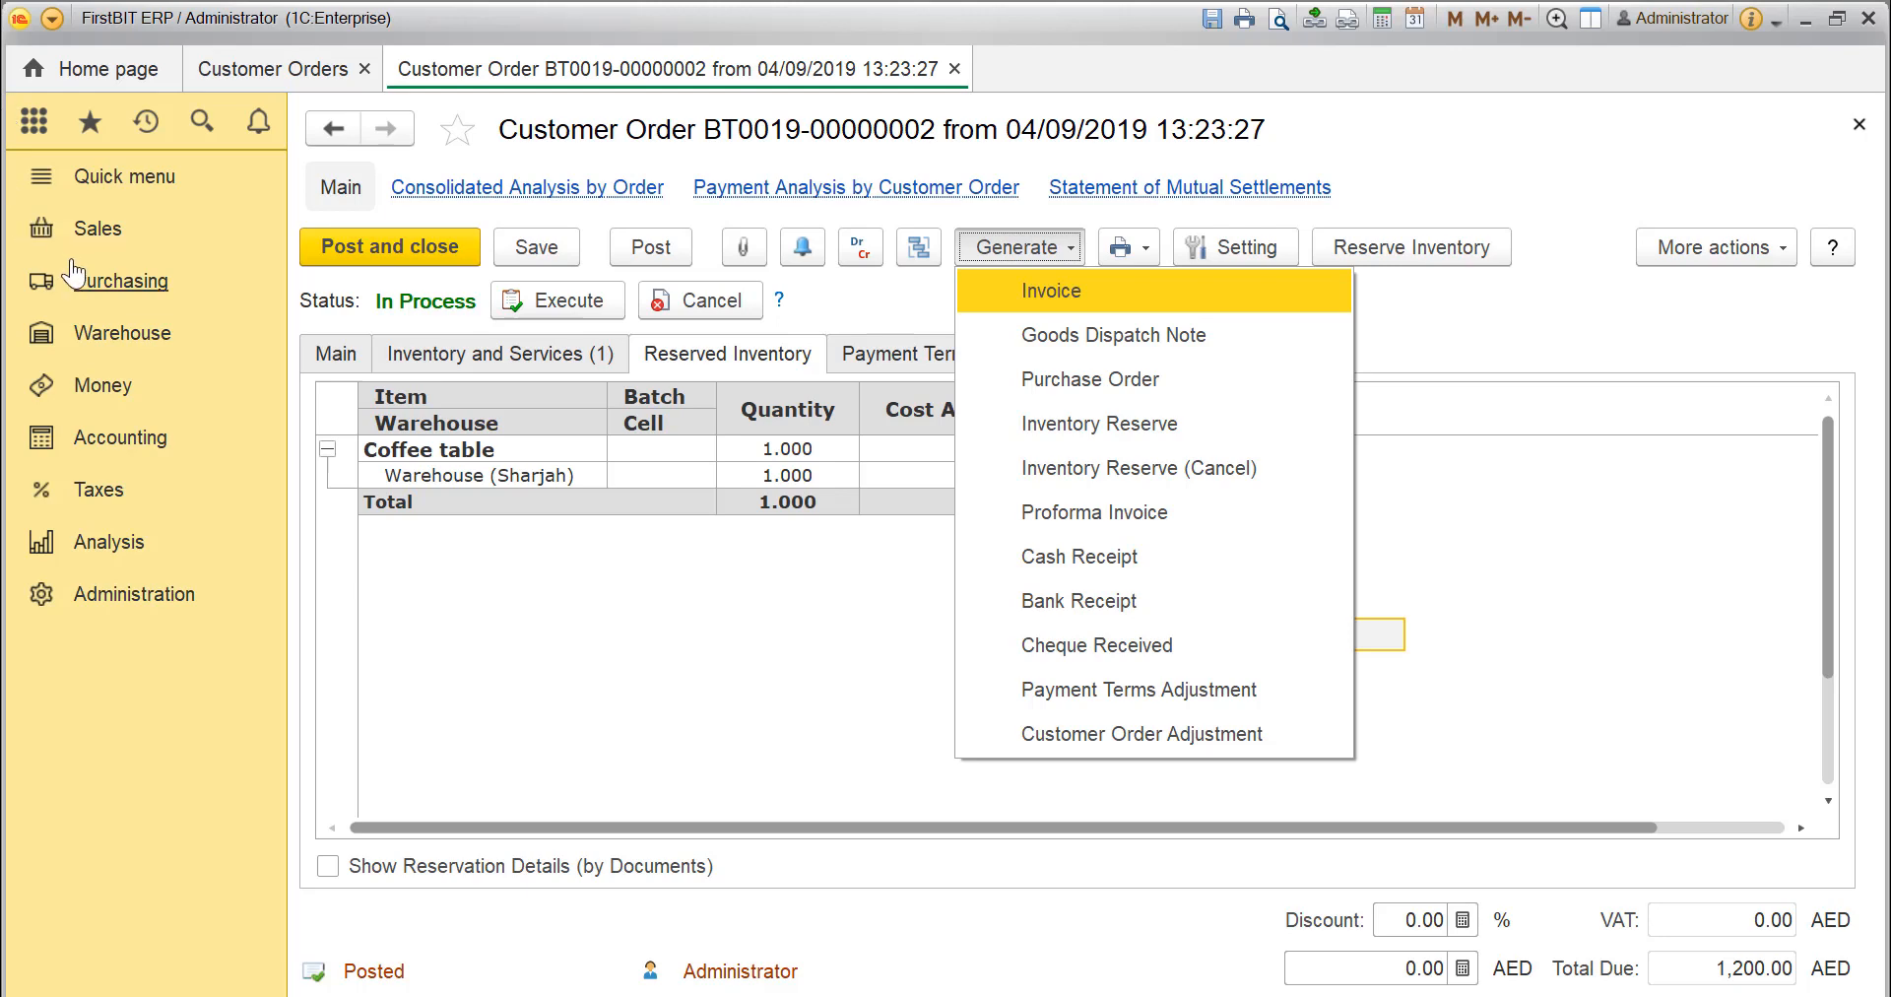
{"action": "left_click", "coordinate": [94, 235]}
{"action": "left_click", "coordinate": [362, 355]}
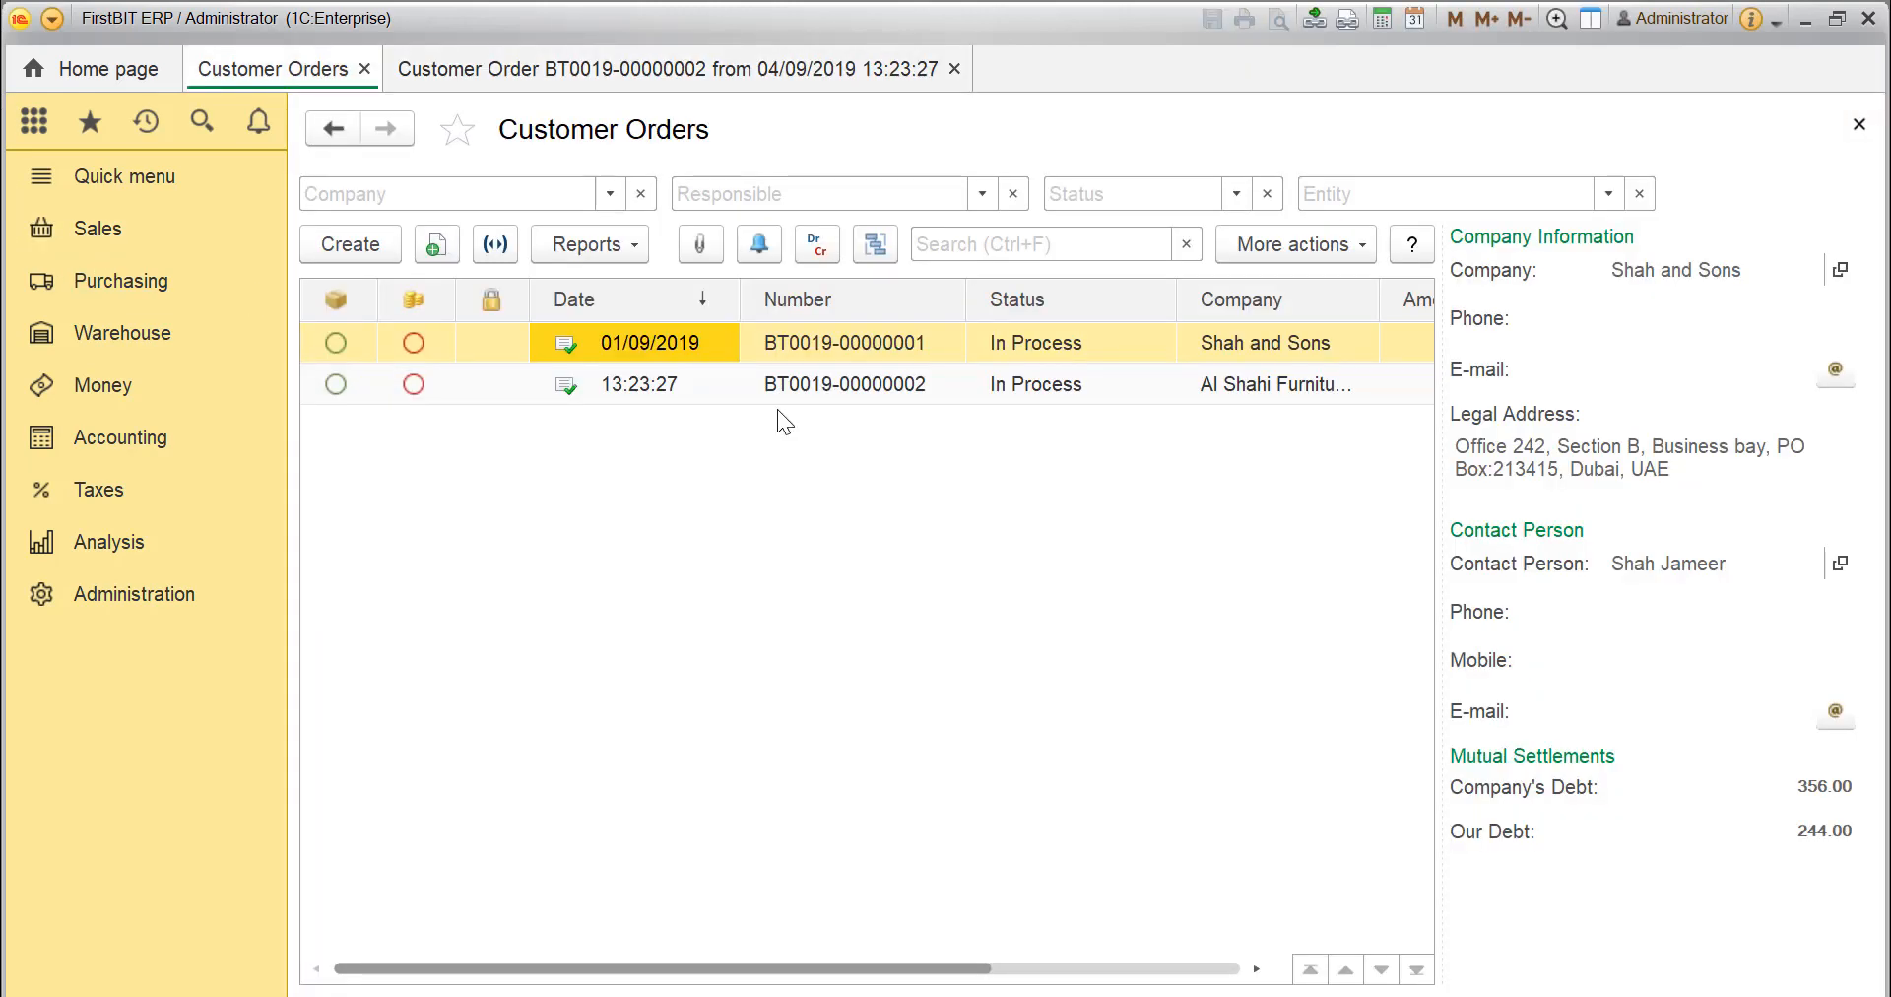
{"action": "double_click", "coordinate": [761, 351]}
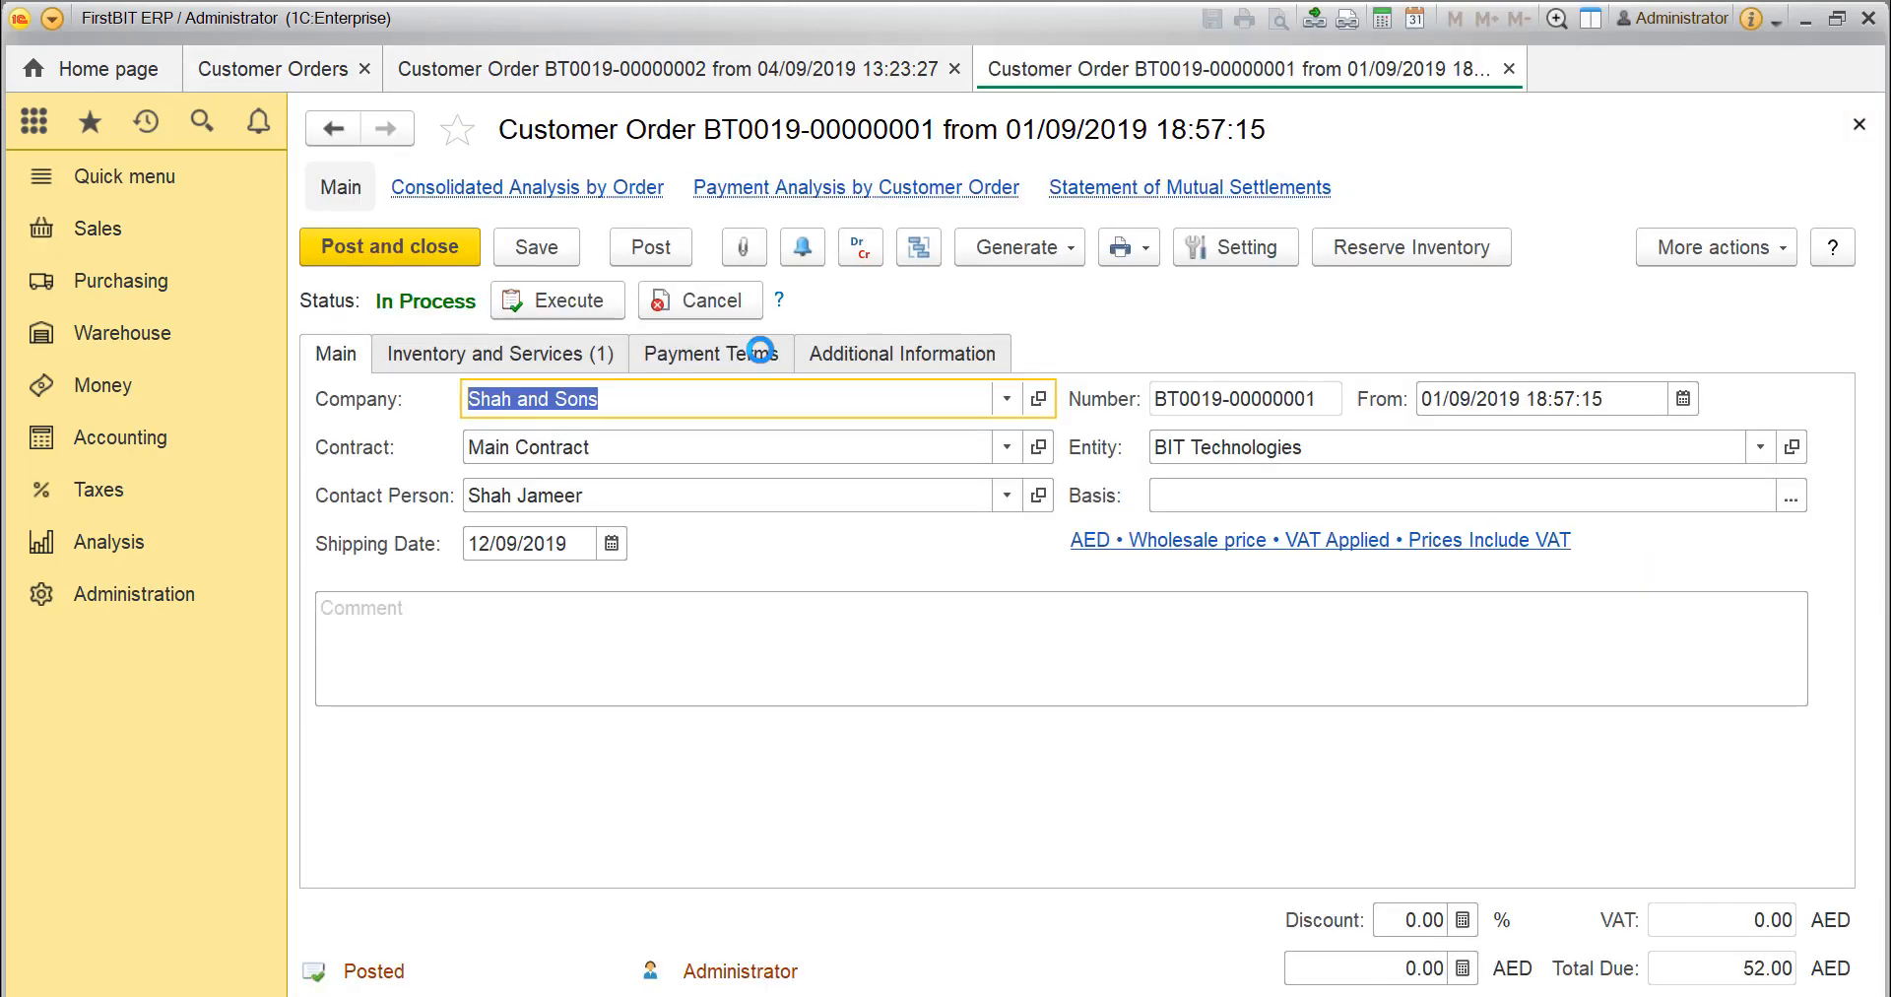
{"action": "left_click", "coordinate": [1015, 244]}
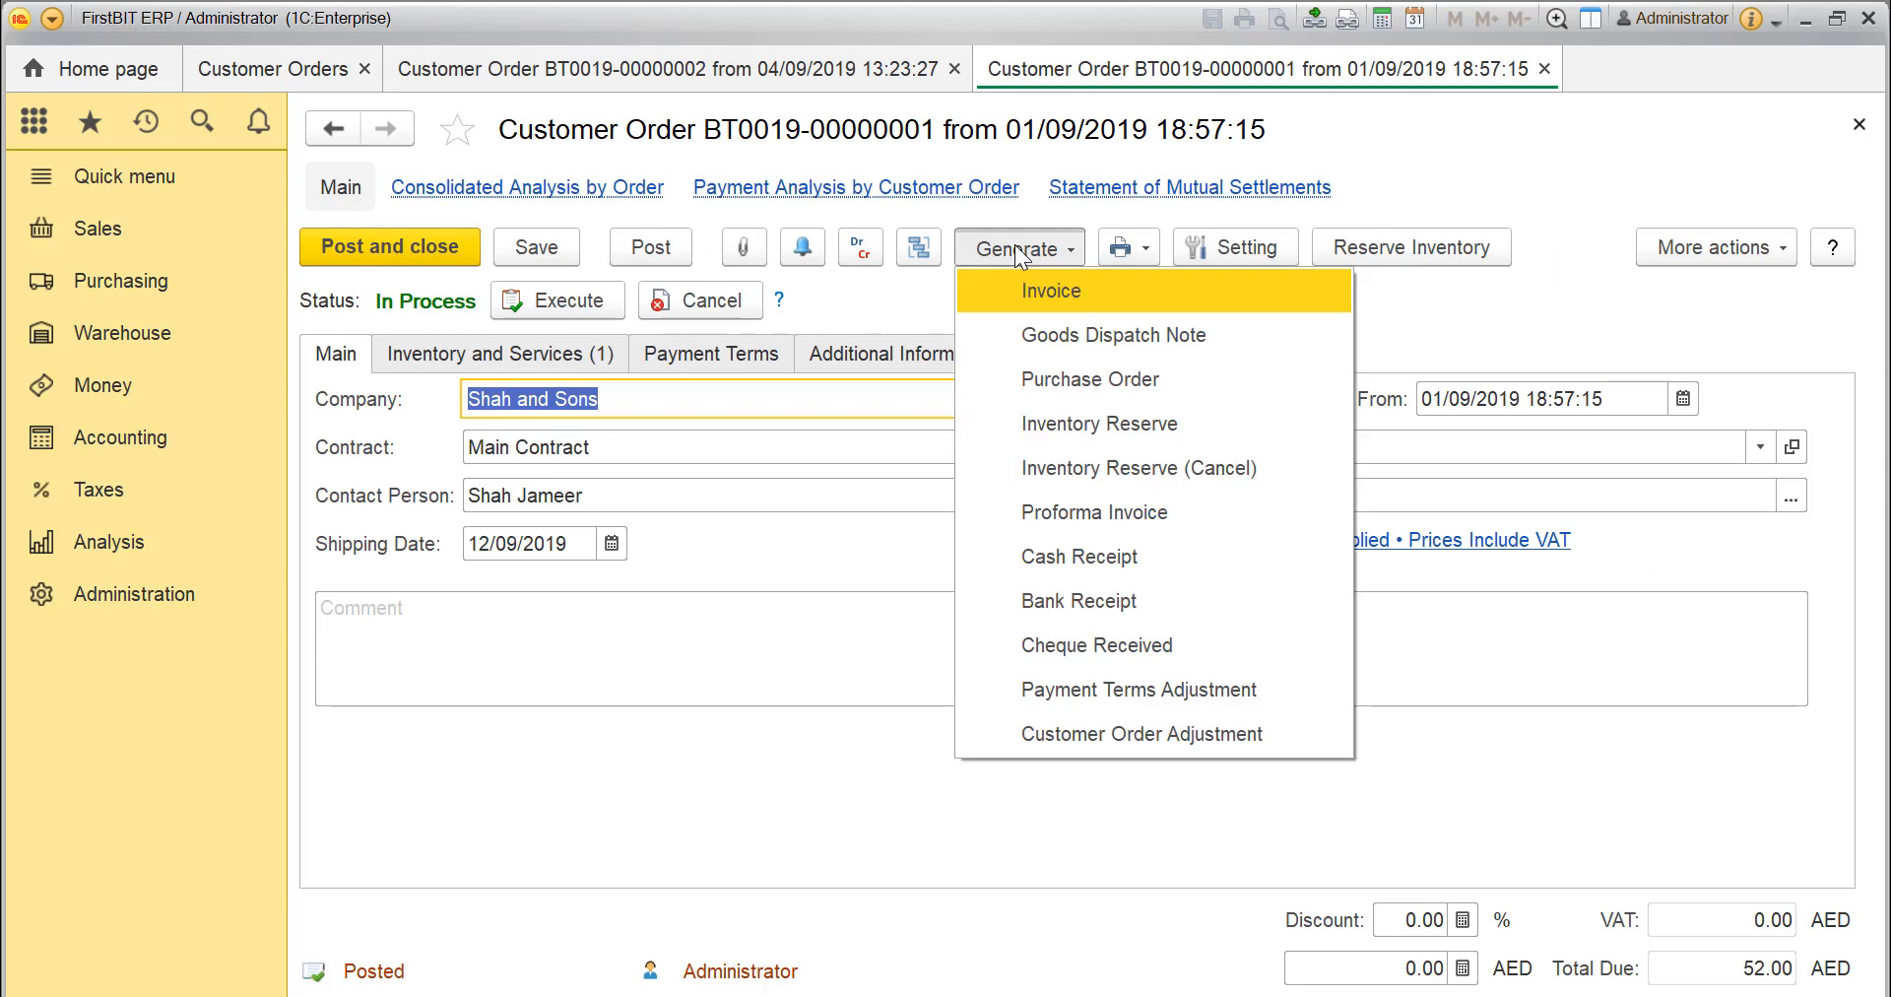
{"action": "left_click", "coordinate": [1060, 425]}
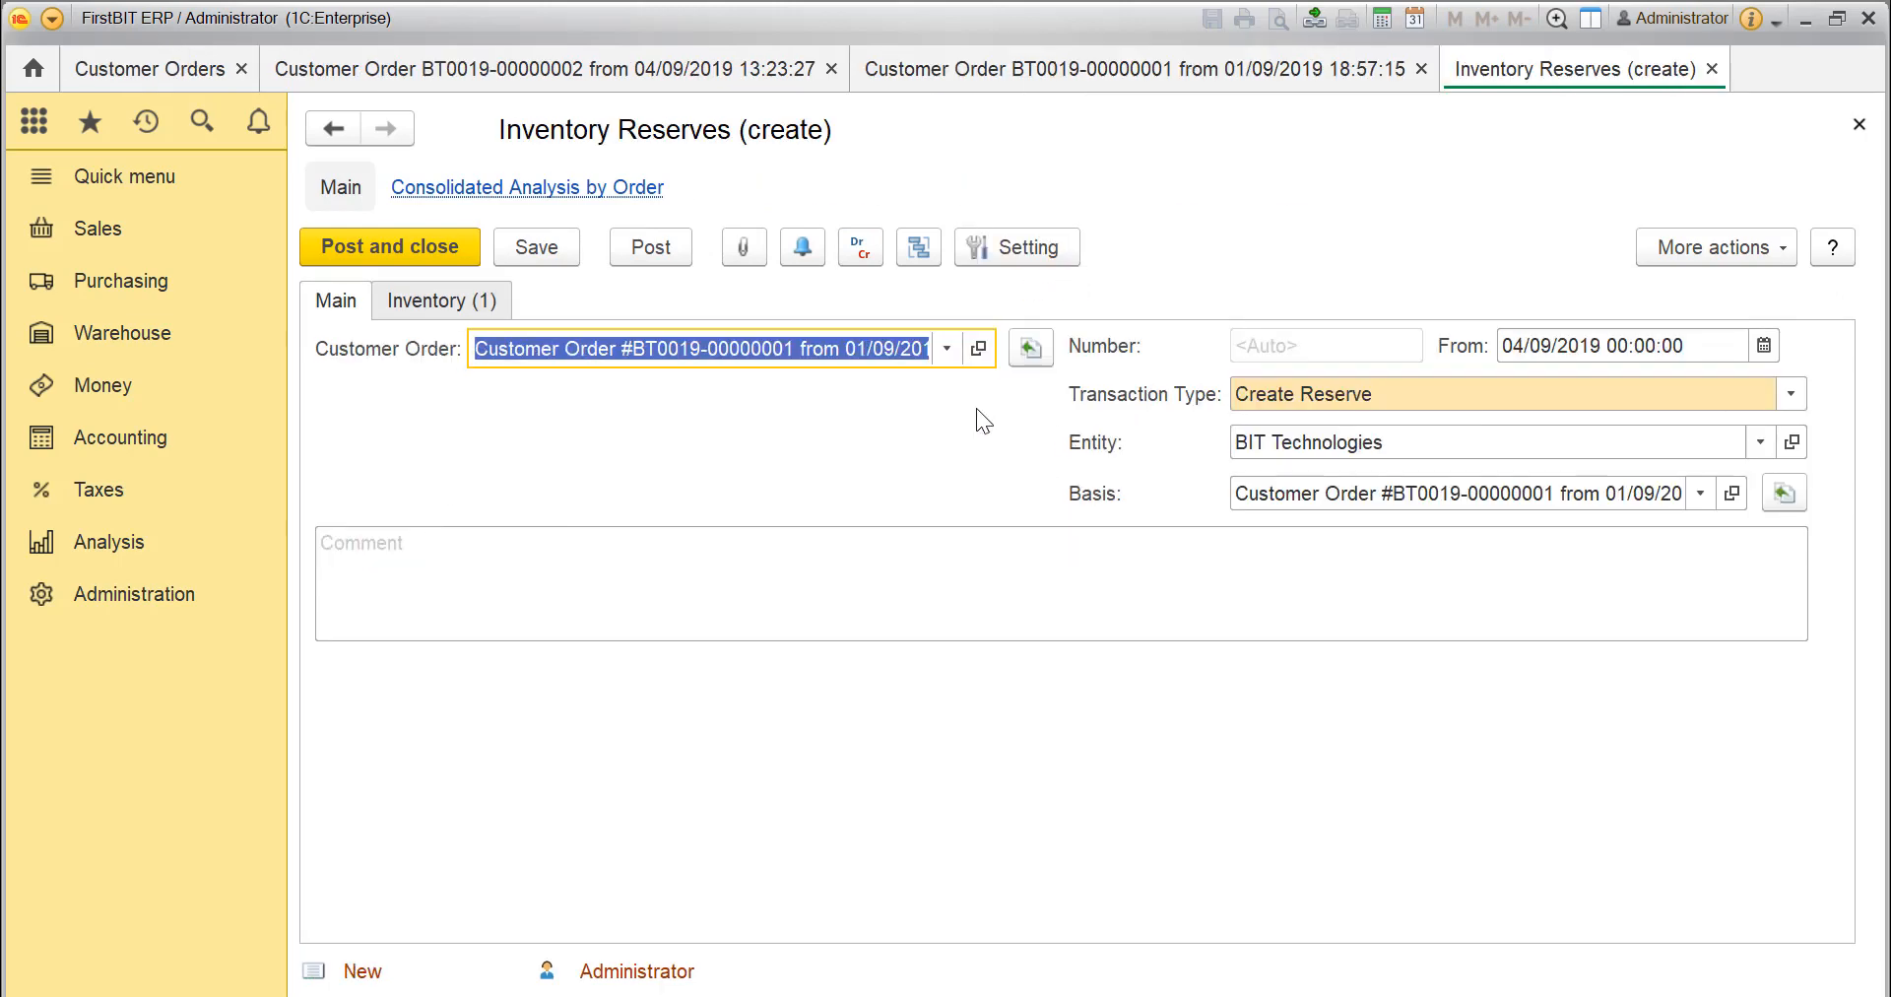
Set the warehouse of the SWID Coffee Maker line to Main Warehouse and post the reserve document.
{"action": "left_click", "coordinate": [480, 298]}
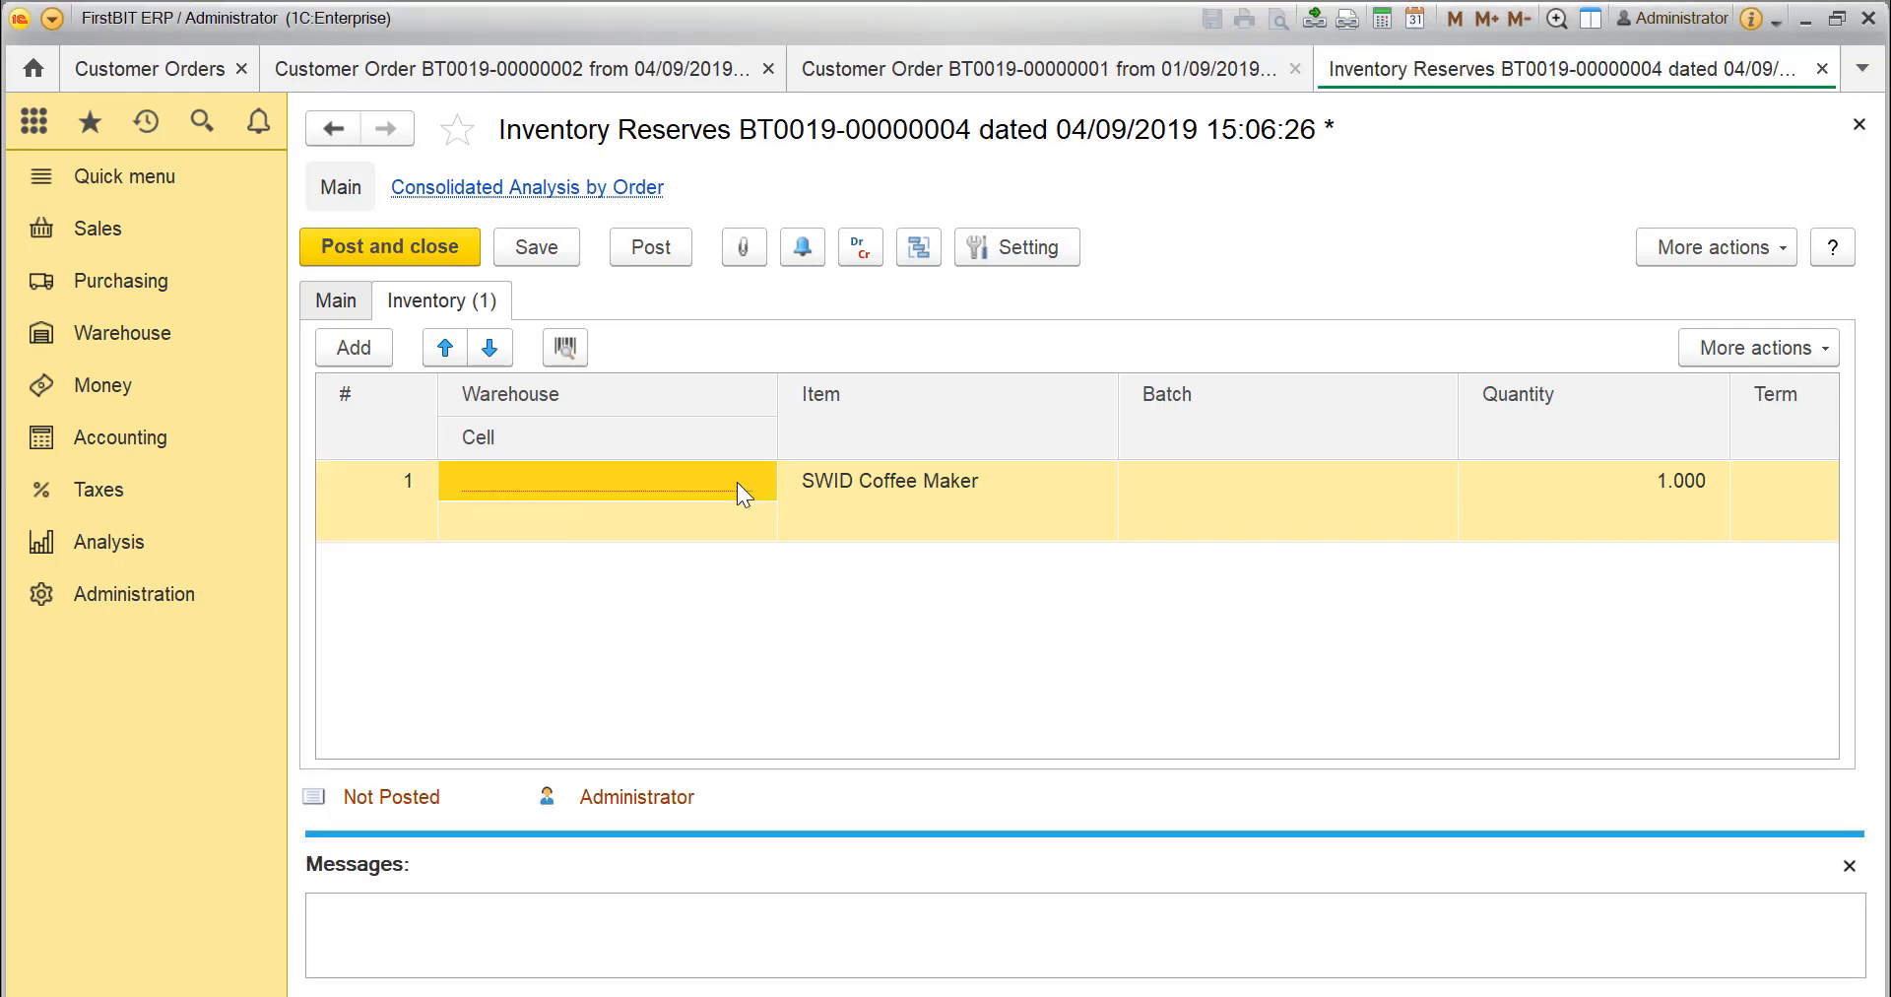
{"action": "left_click", "coordinate": [734, 481]}
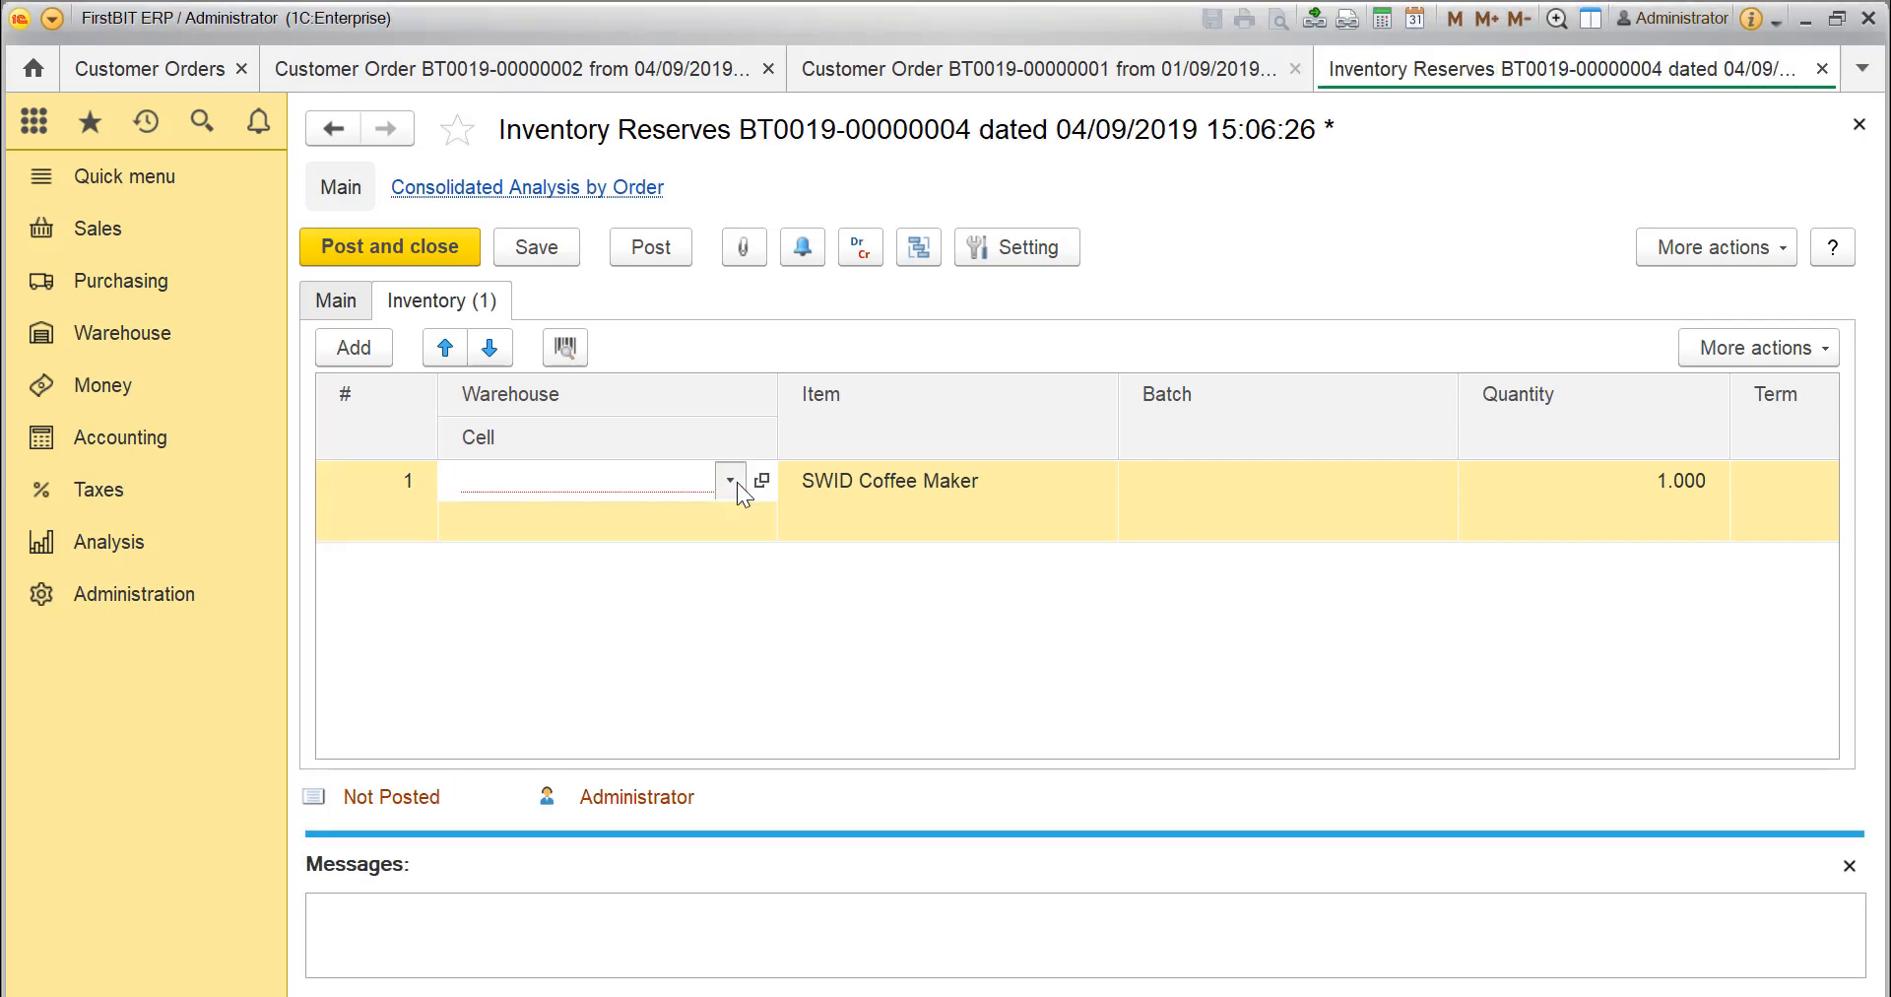
{"action": "left_click", "coordinate": [706, 526]}
{"action": "left_click", "coordinate": [1669, 483]}
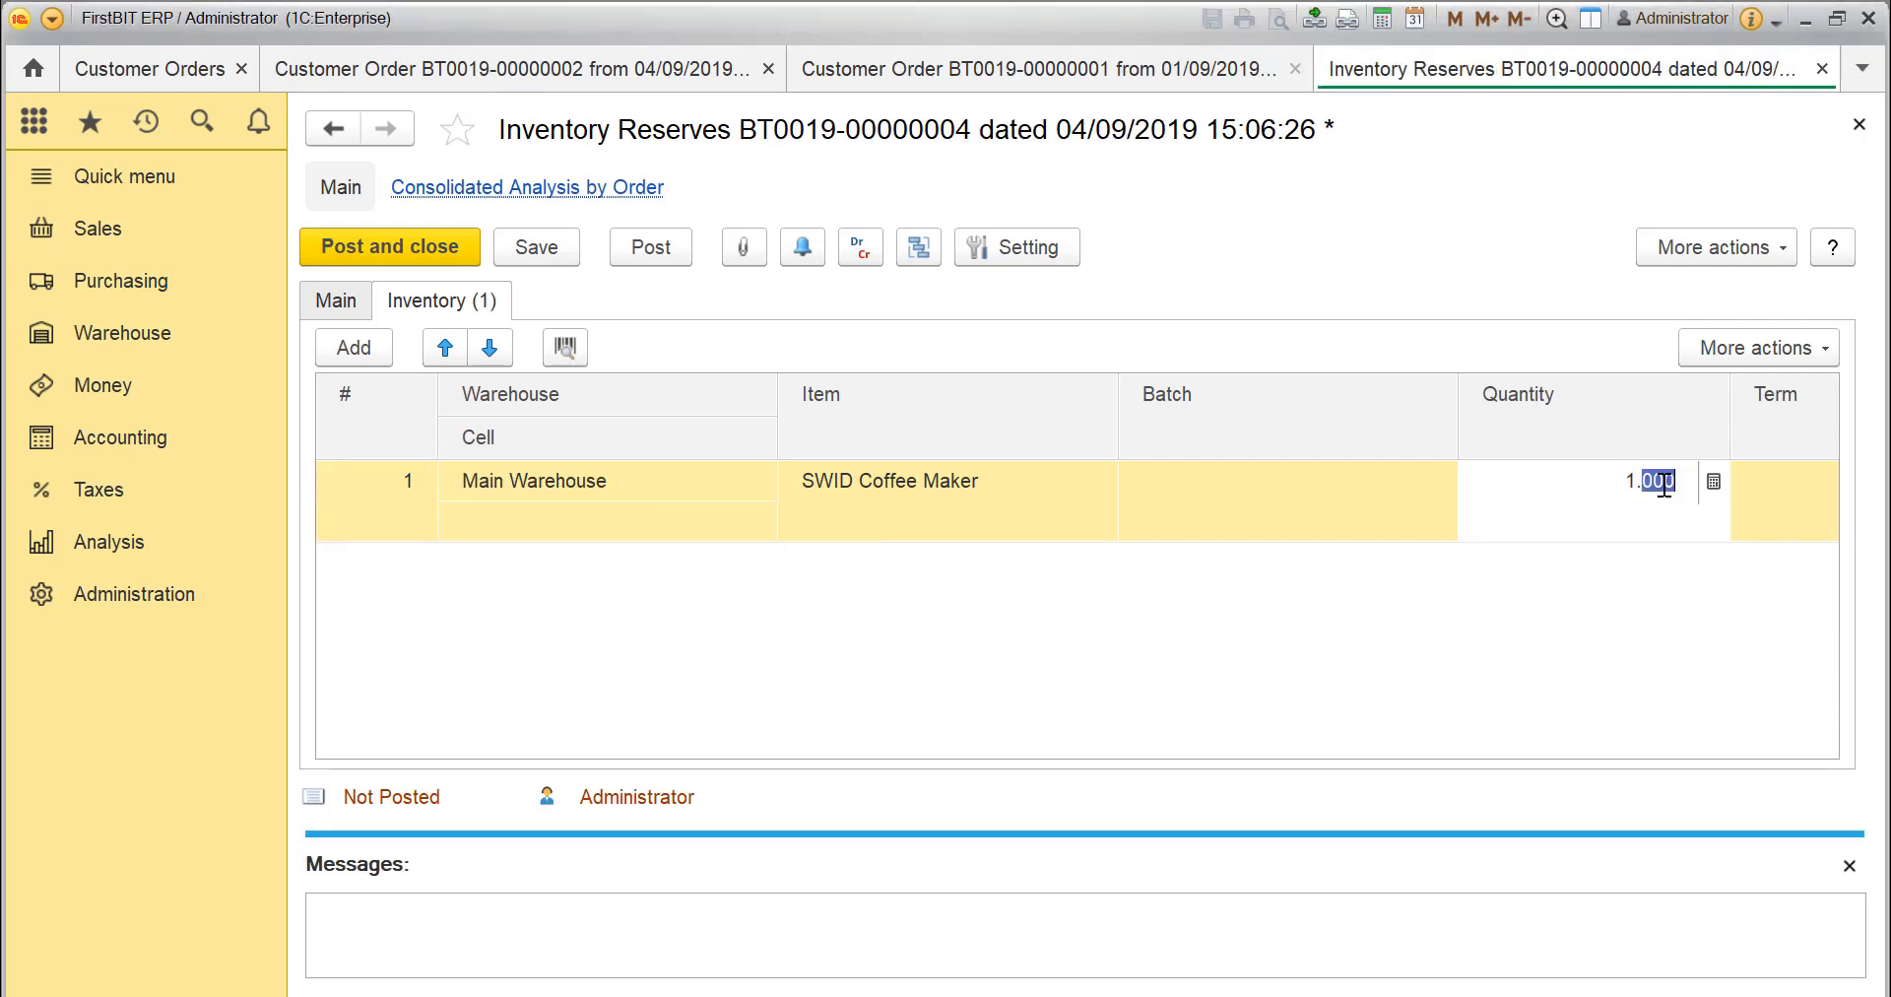
{"action": "left_click", "coordinate": [1623, 545]}
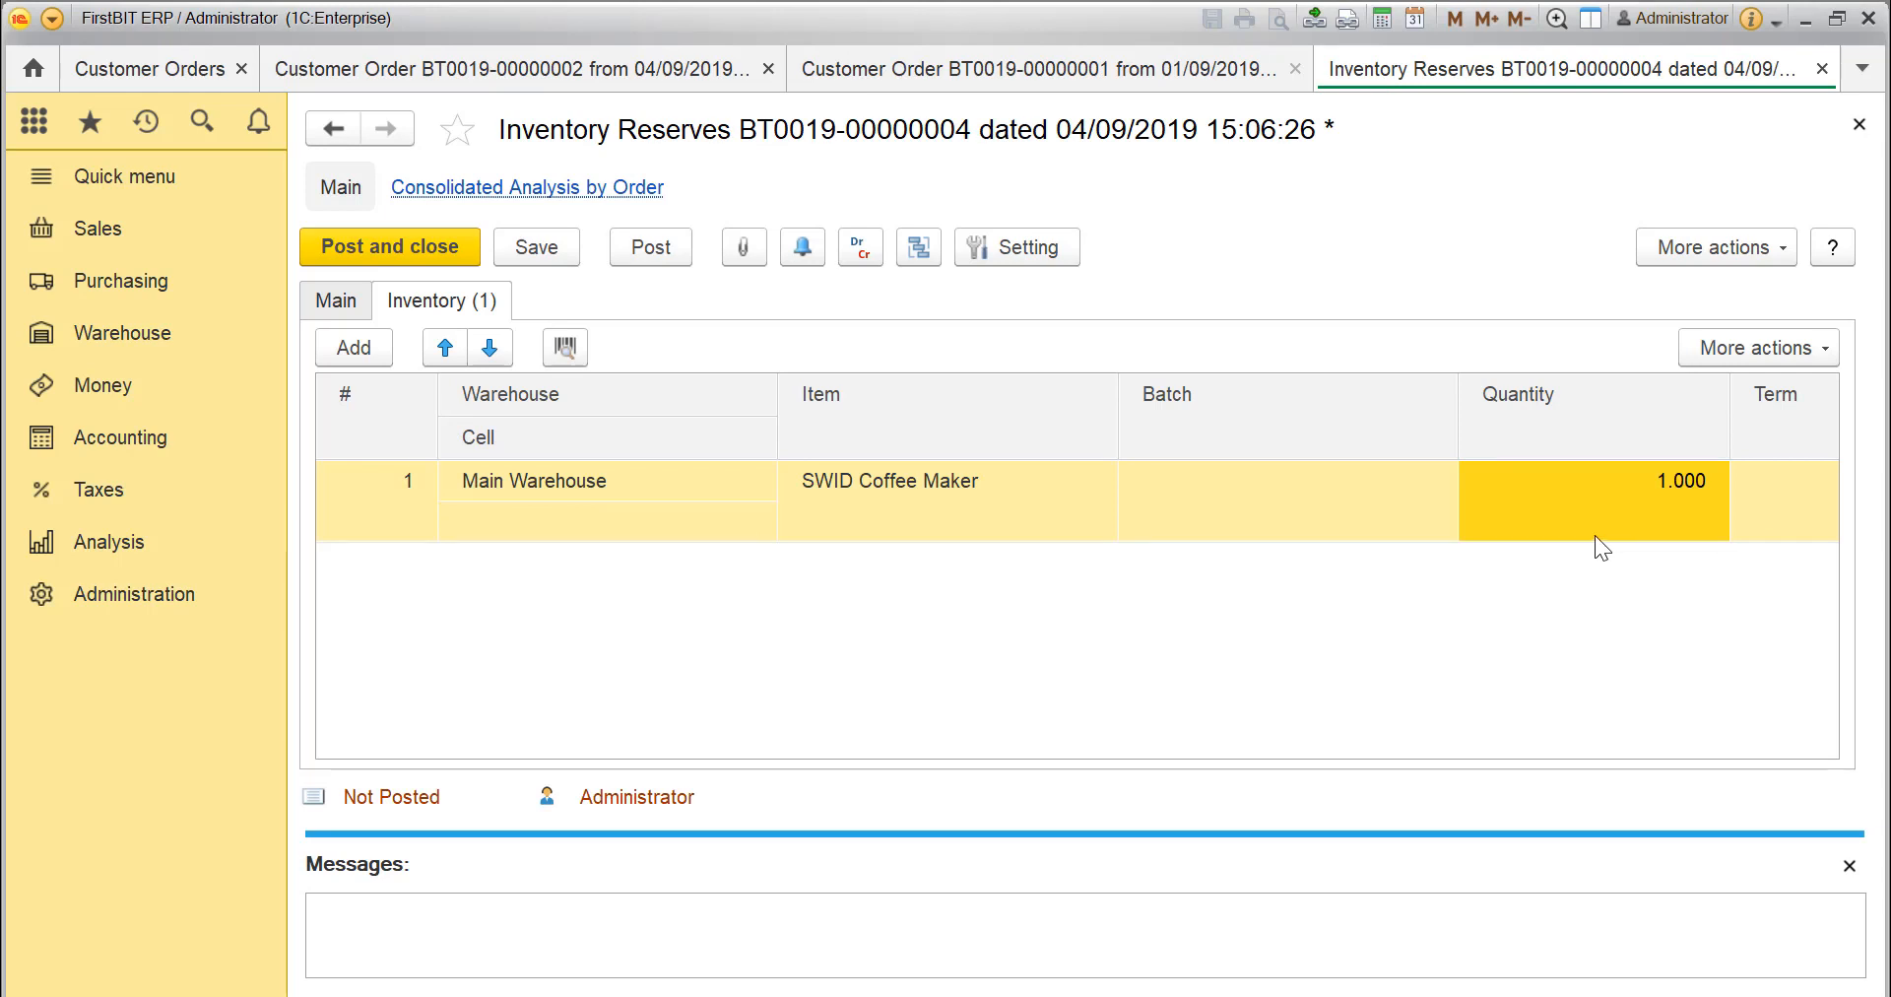
{"action": "left_click", "coordinate": [662, 249]}
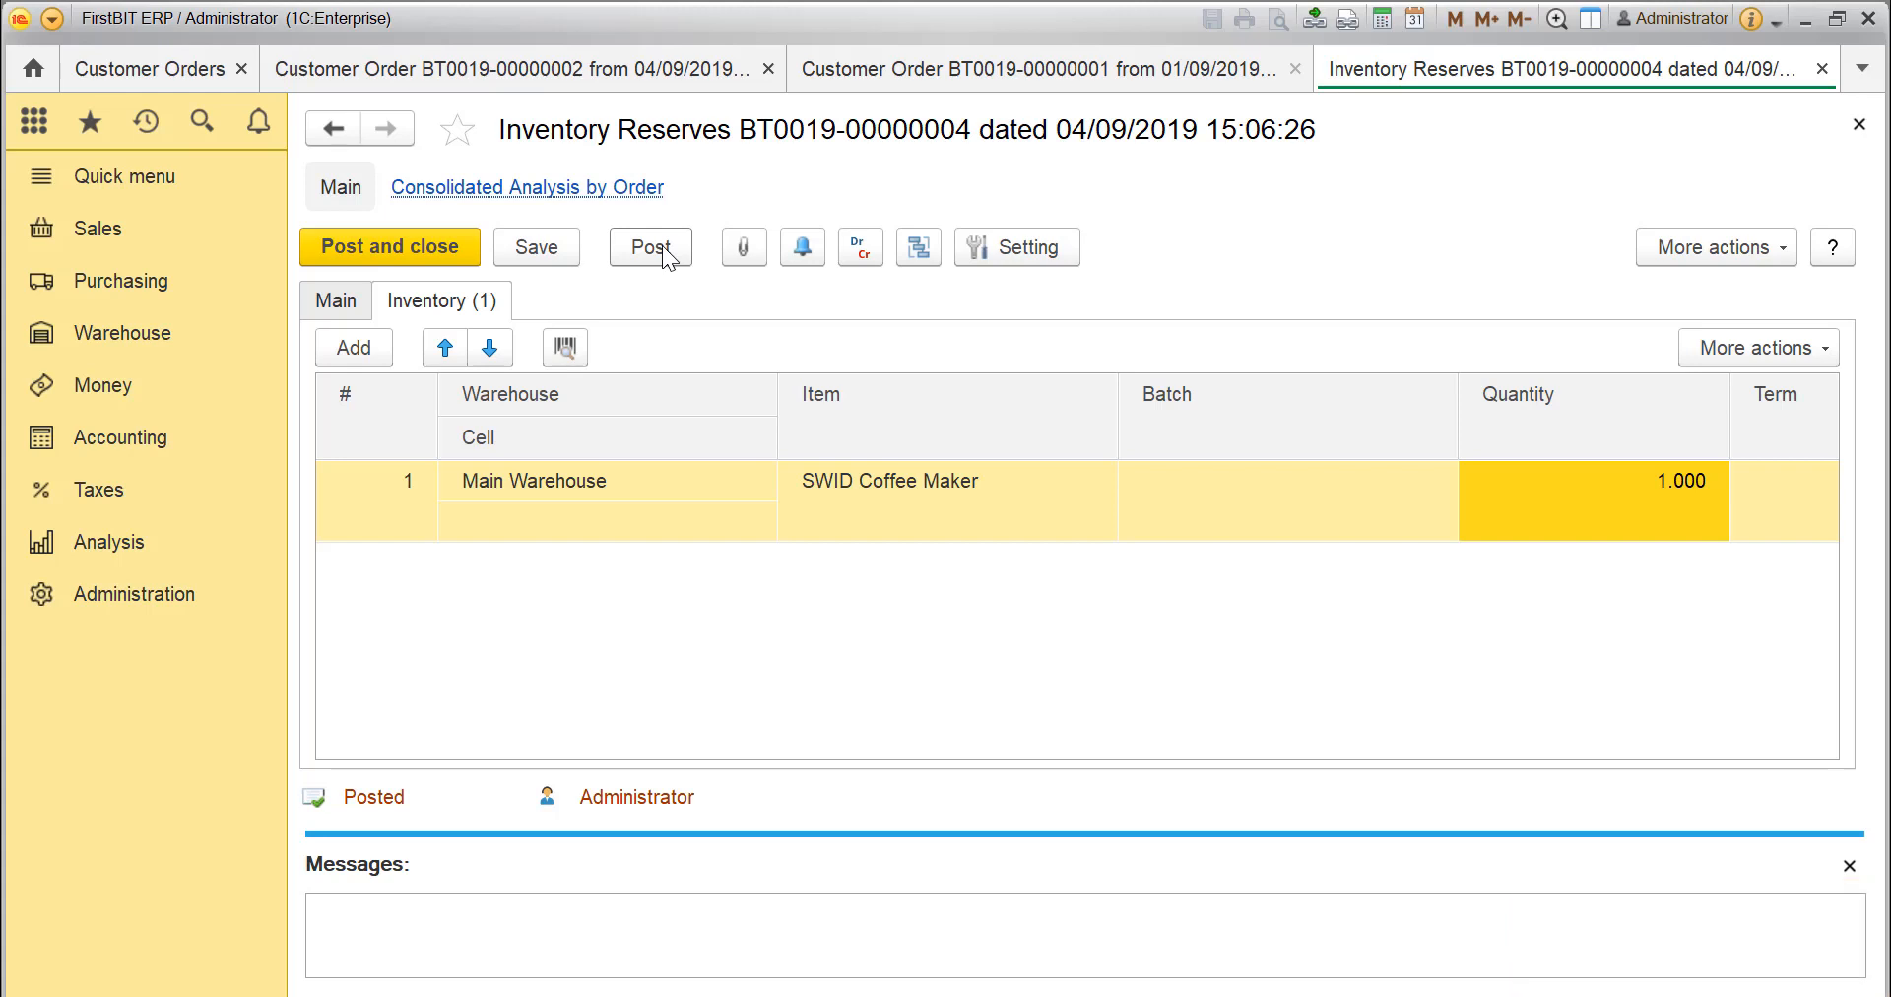
Create a new document in the warehouse's Inventory Reserves list and fill it from the customer order dated 01/09/2019.
{"action": "left_click", "coordinate": [94, 333]}
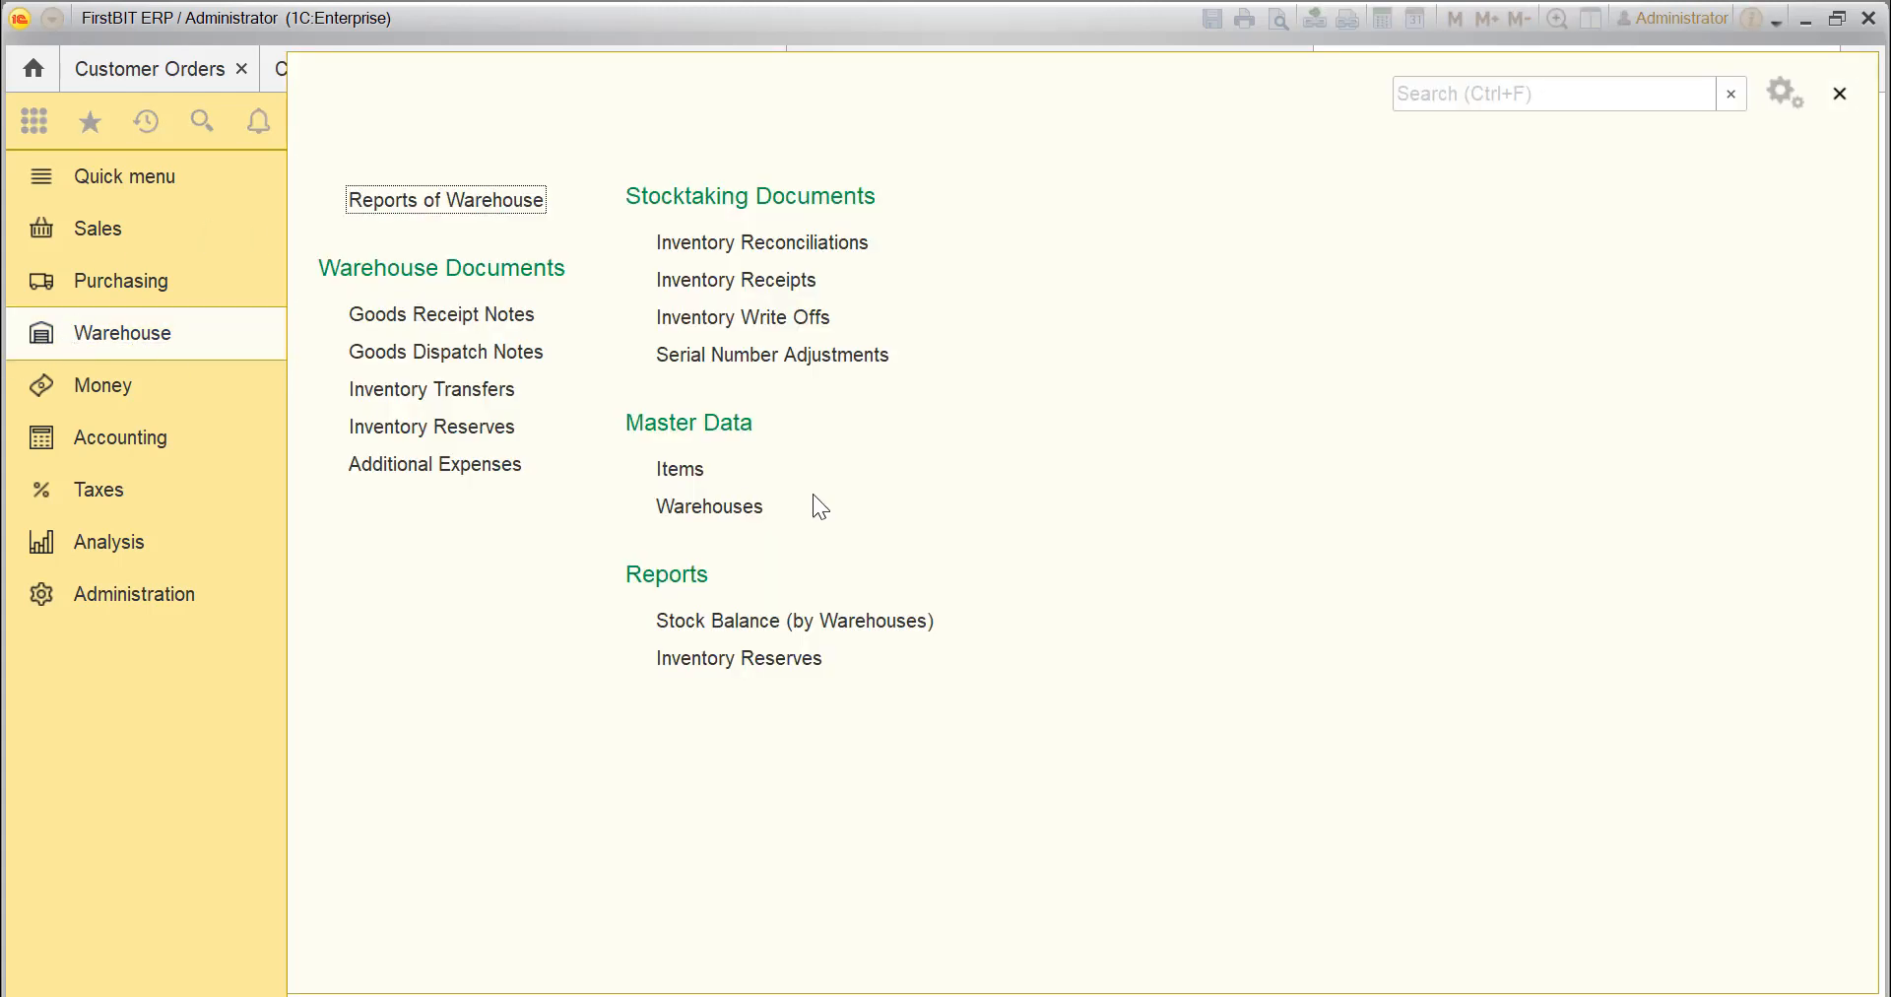
{"action": "left_click", "coordinate": [503, 432]}
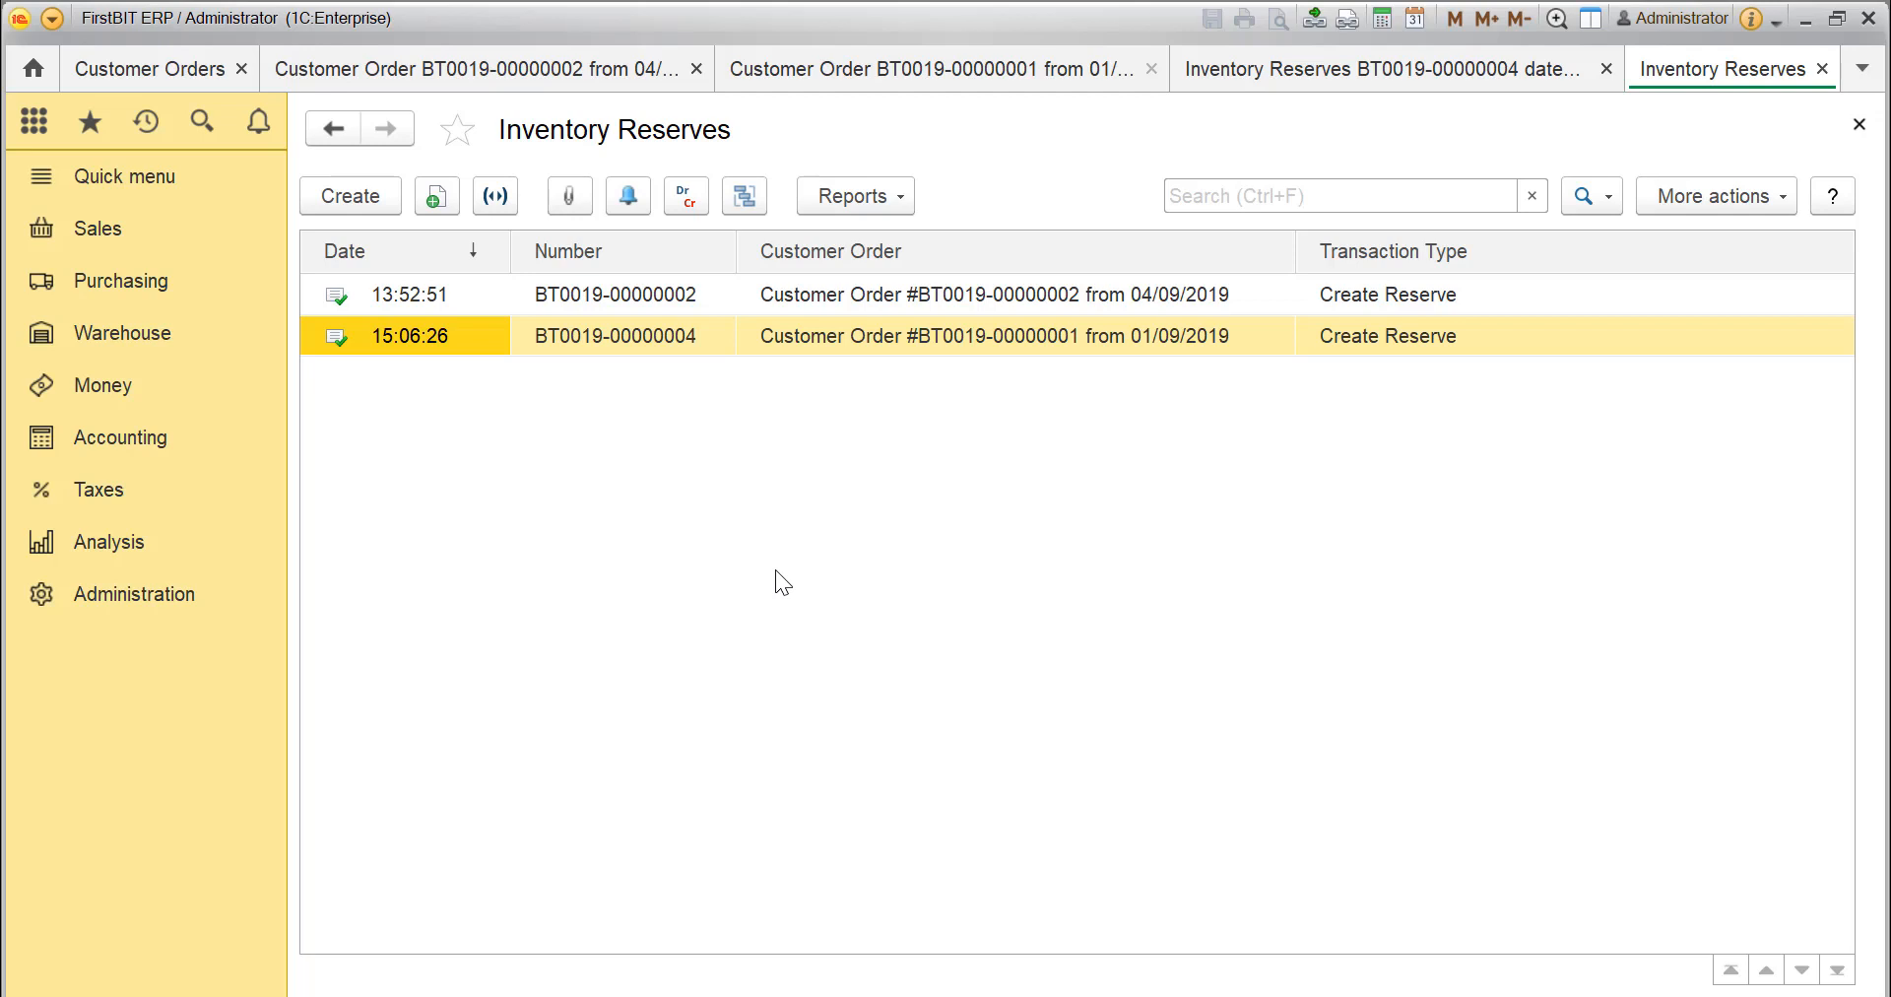
{"action": "key", "text": "Insert"}
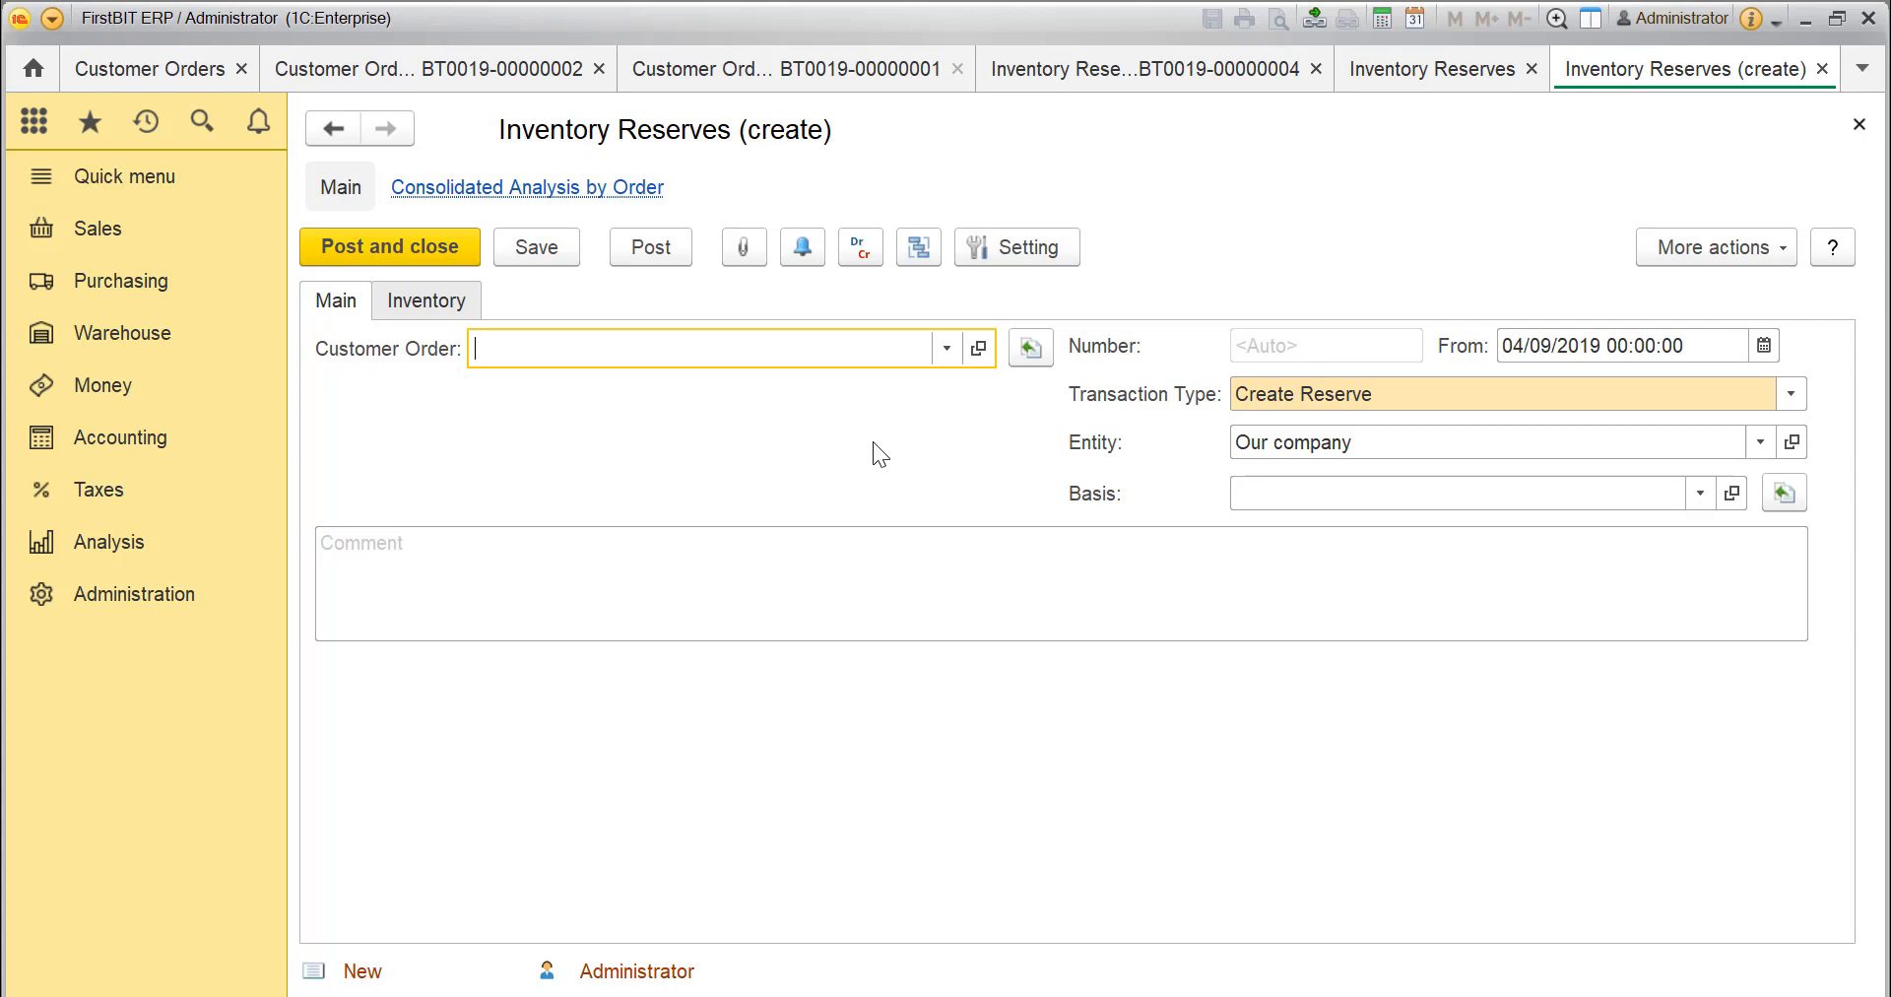
{"action": "left_click", "coordinate": [946, 348]}
{"action": "left_click", "coordinate": [767, 384]}
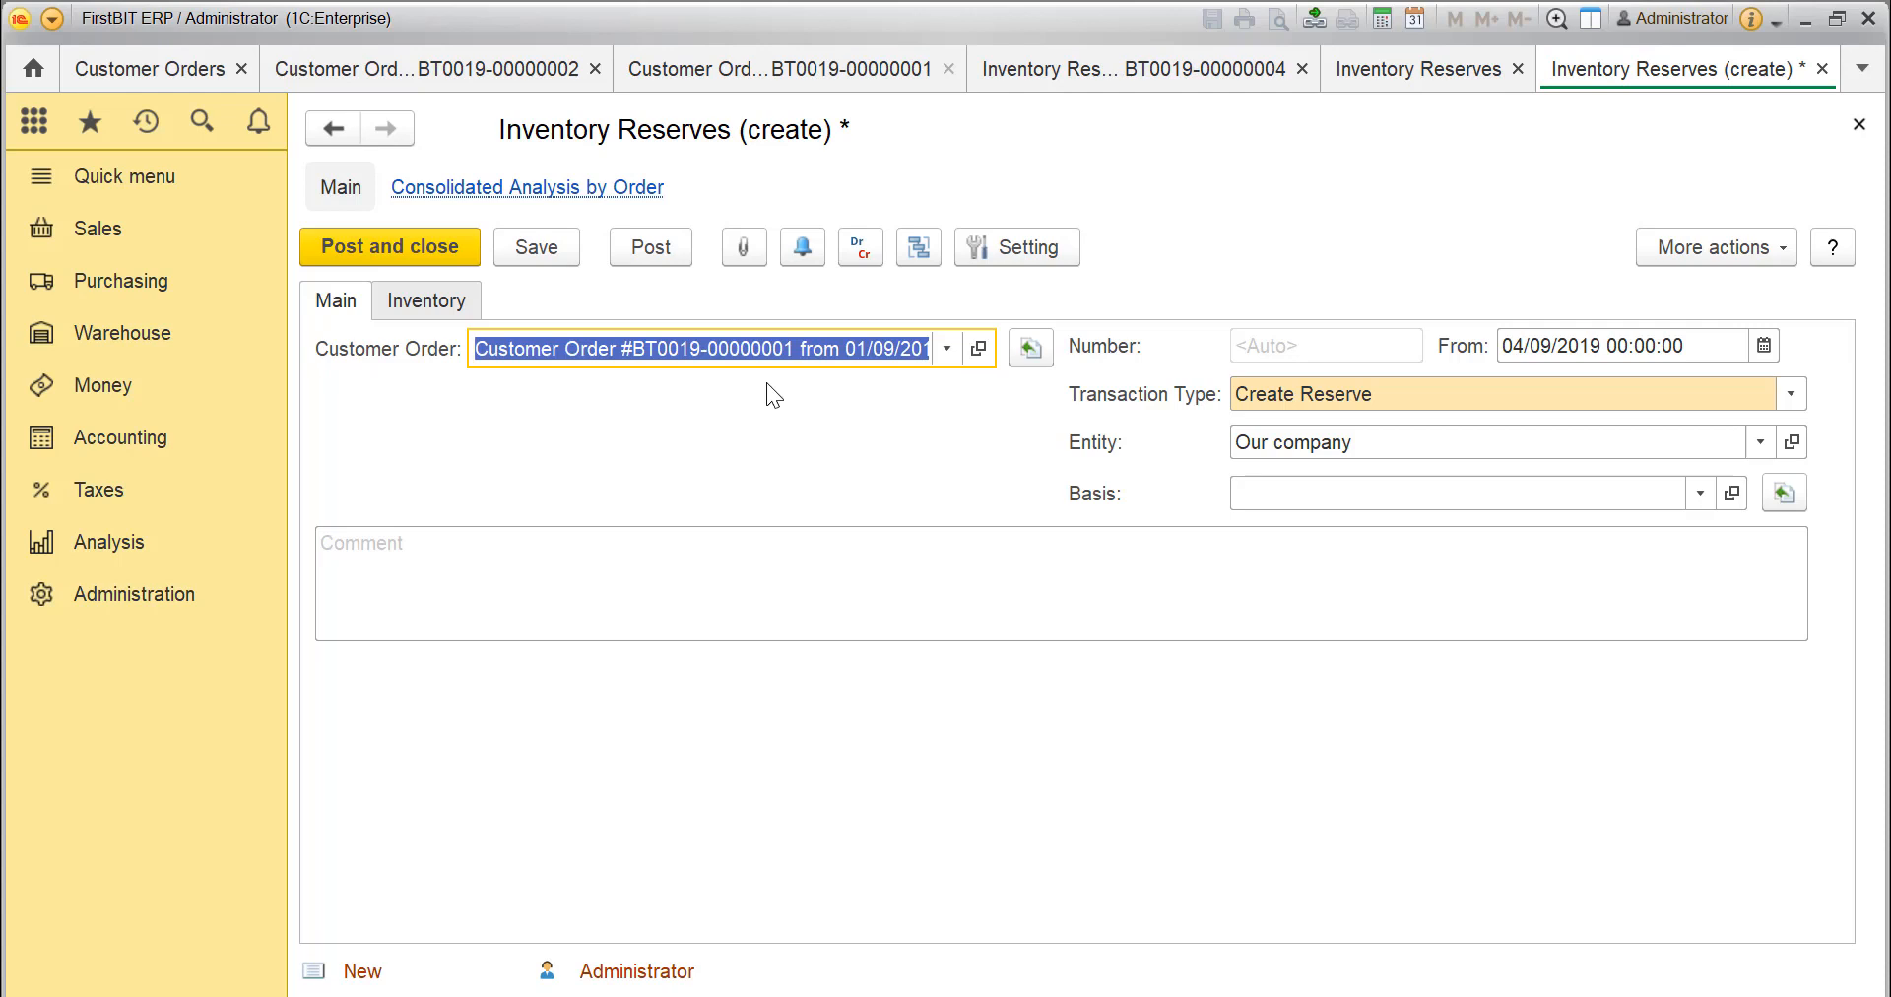
{"action": "left_click", "coordinate": [1028, 347]}
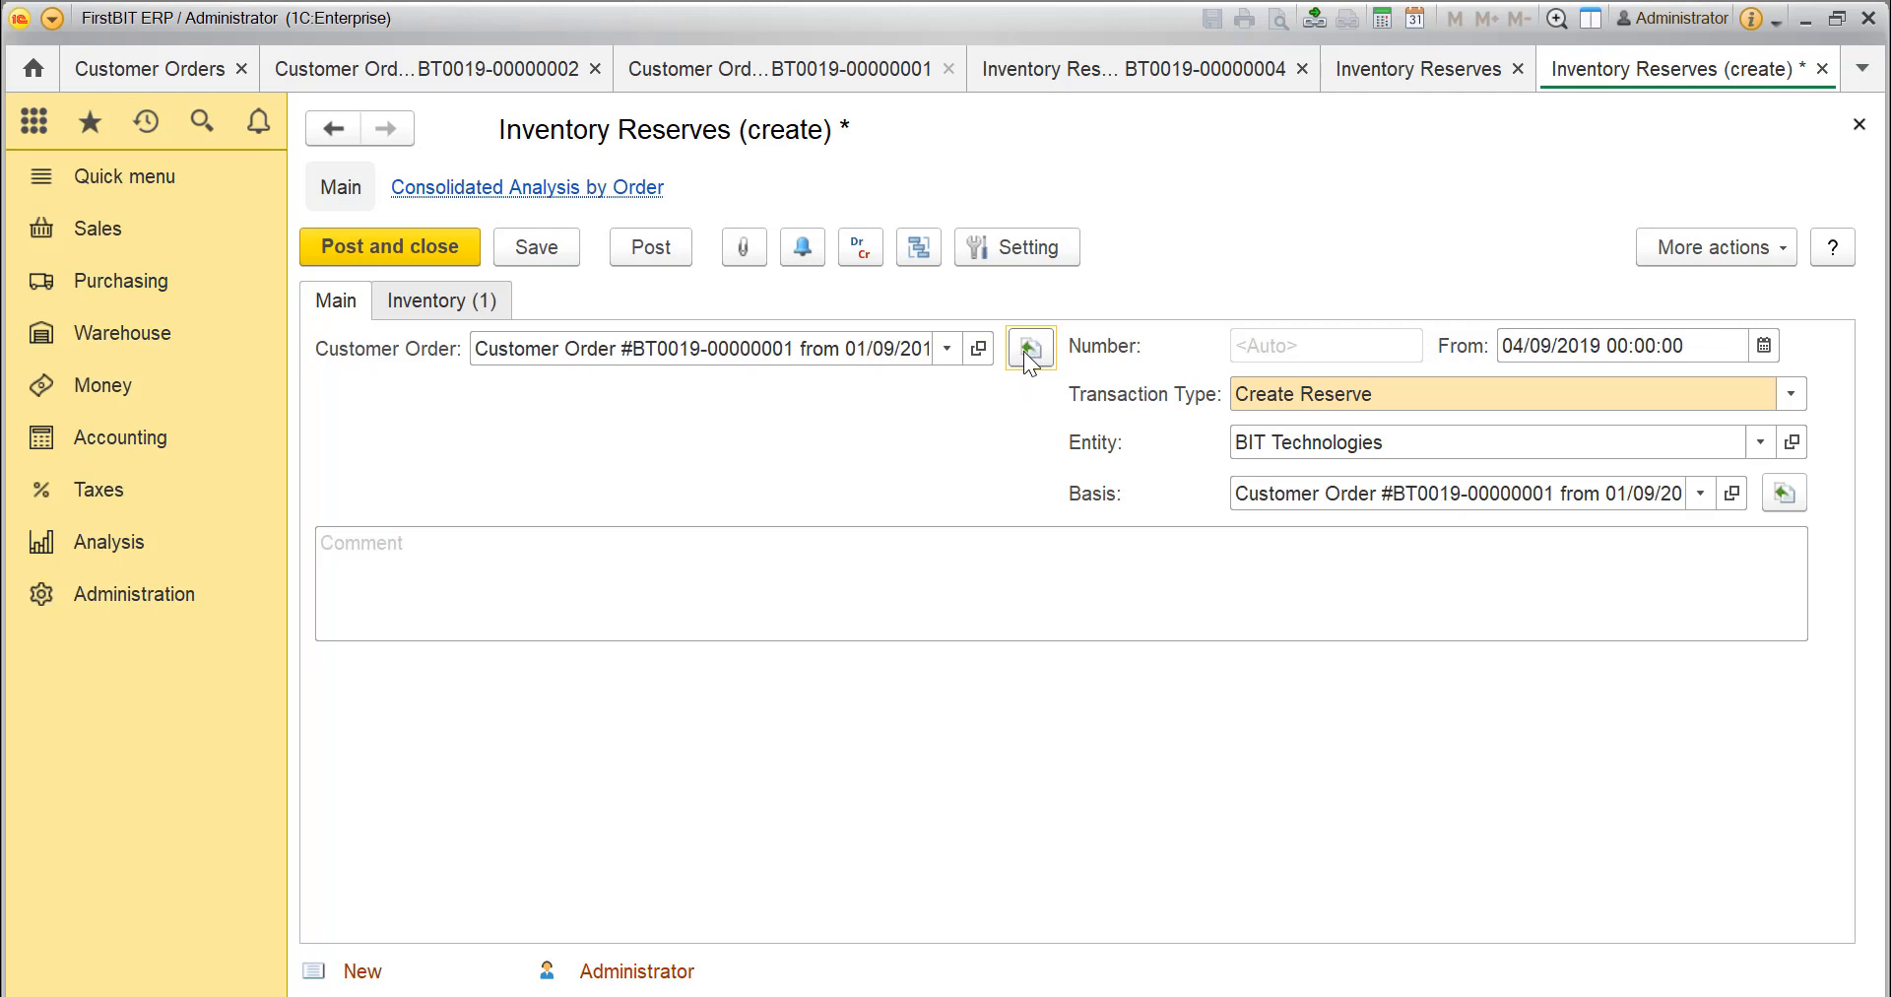
Assign Main Warehouse to the SWID Coffee Maker line of the new reserve and post the document.
{"action": "left_click", "coordinate": [441, 301]}
{"action": "left_click", "coordinate": [514, 473]}
{"action": "left_click", "coordinate": [534, 525]}
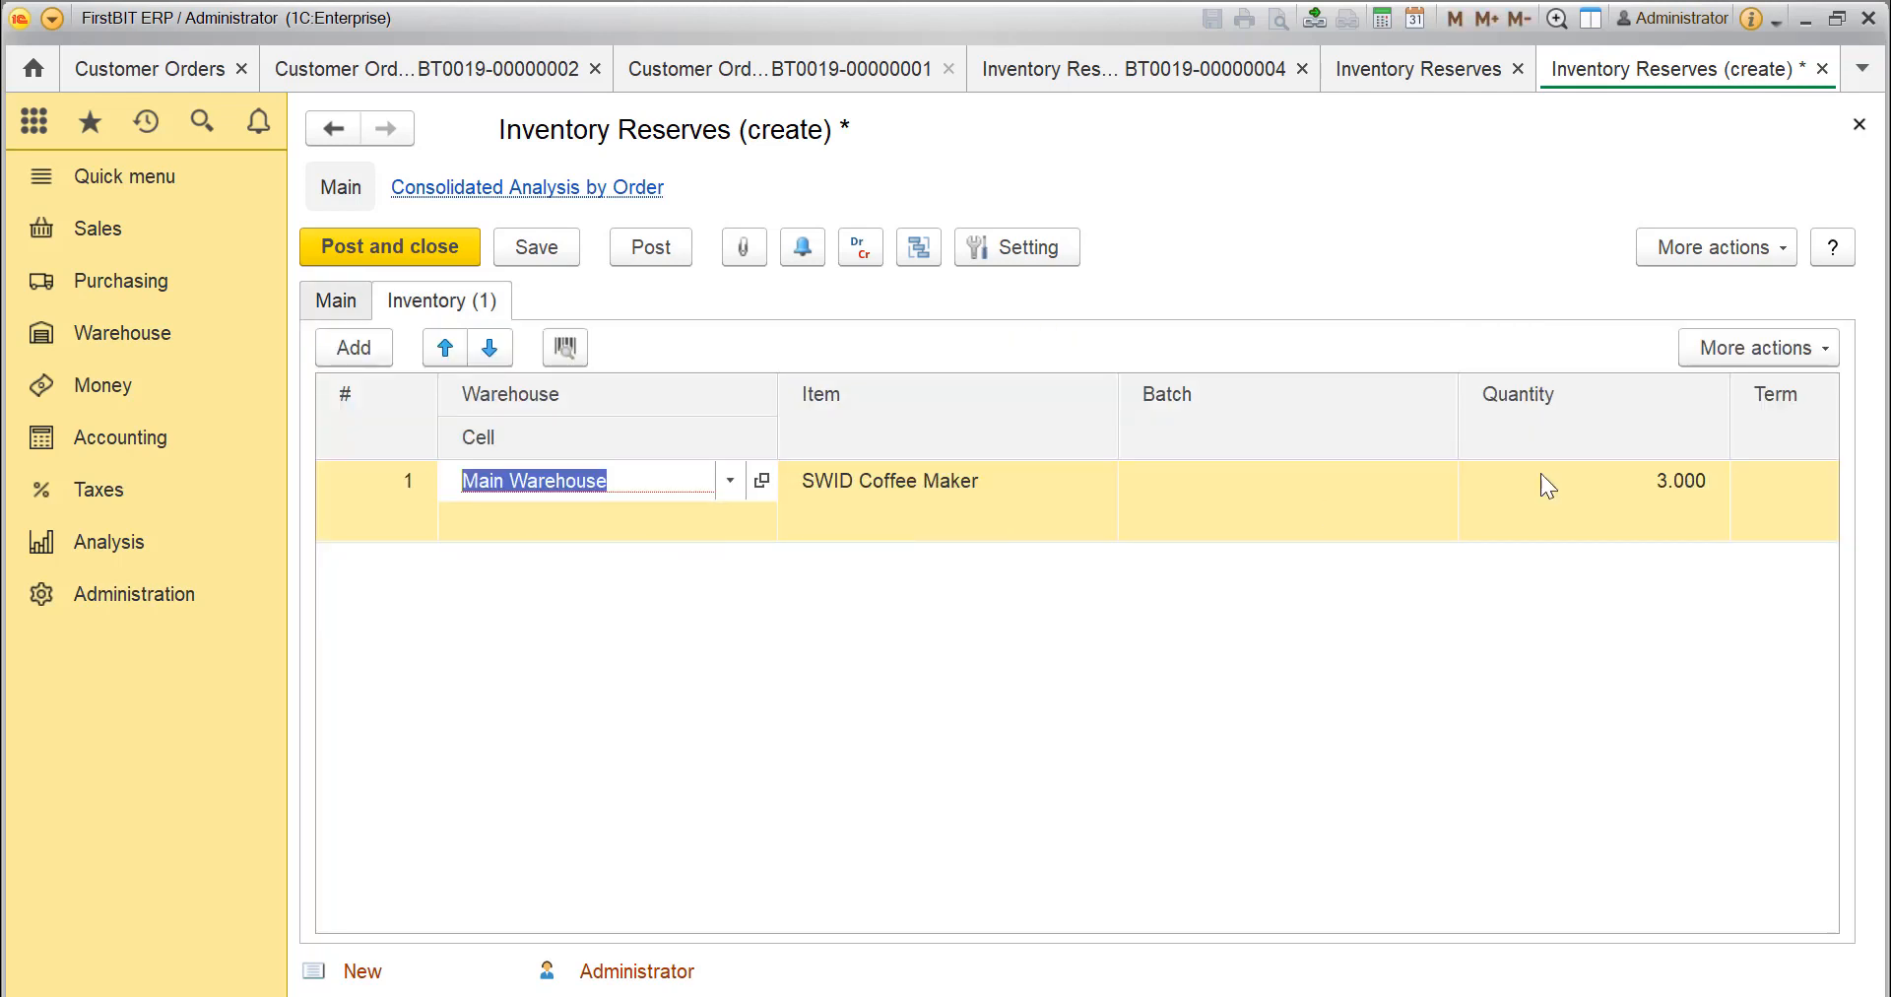
{"action": "left_click", "coordinate": [1635, 482]}
{"action": "left_click", "coordinate": [335, 301]}
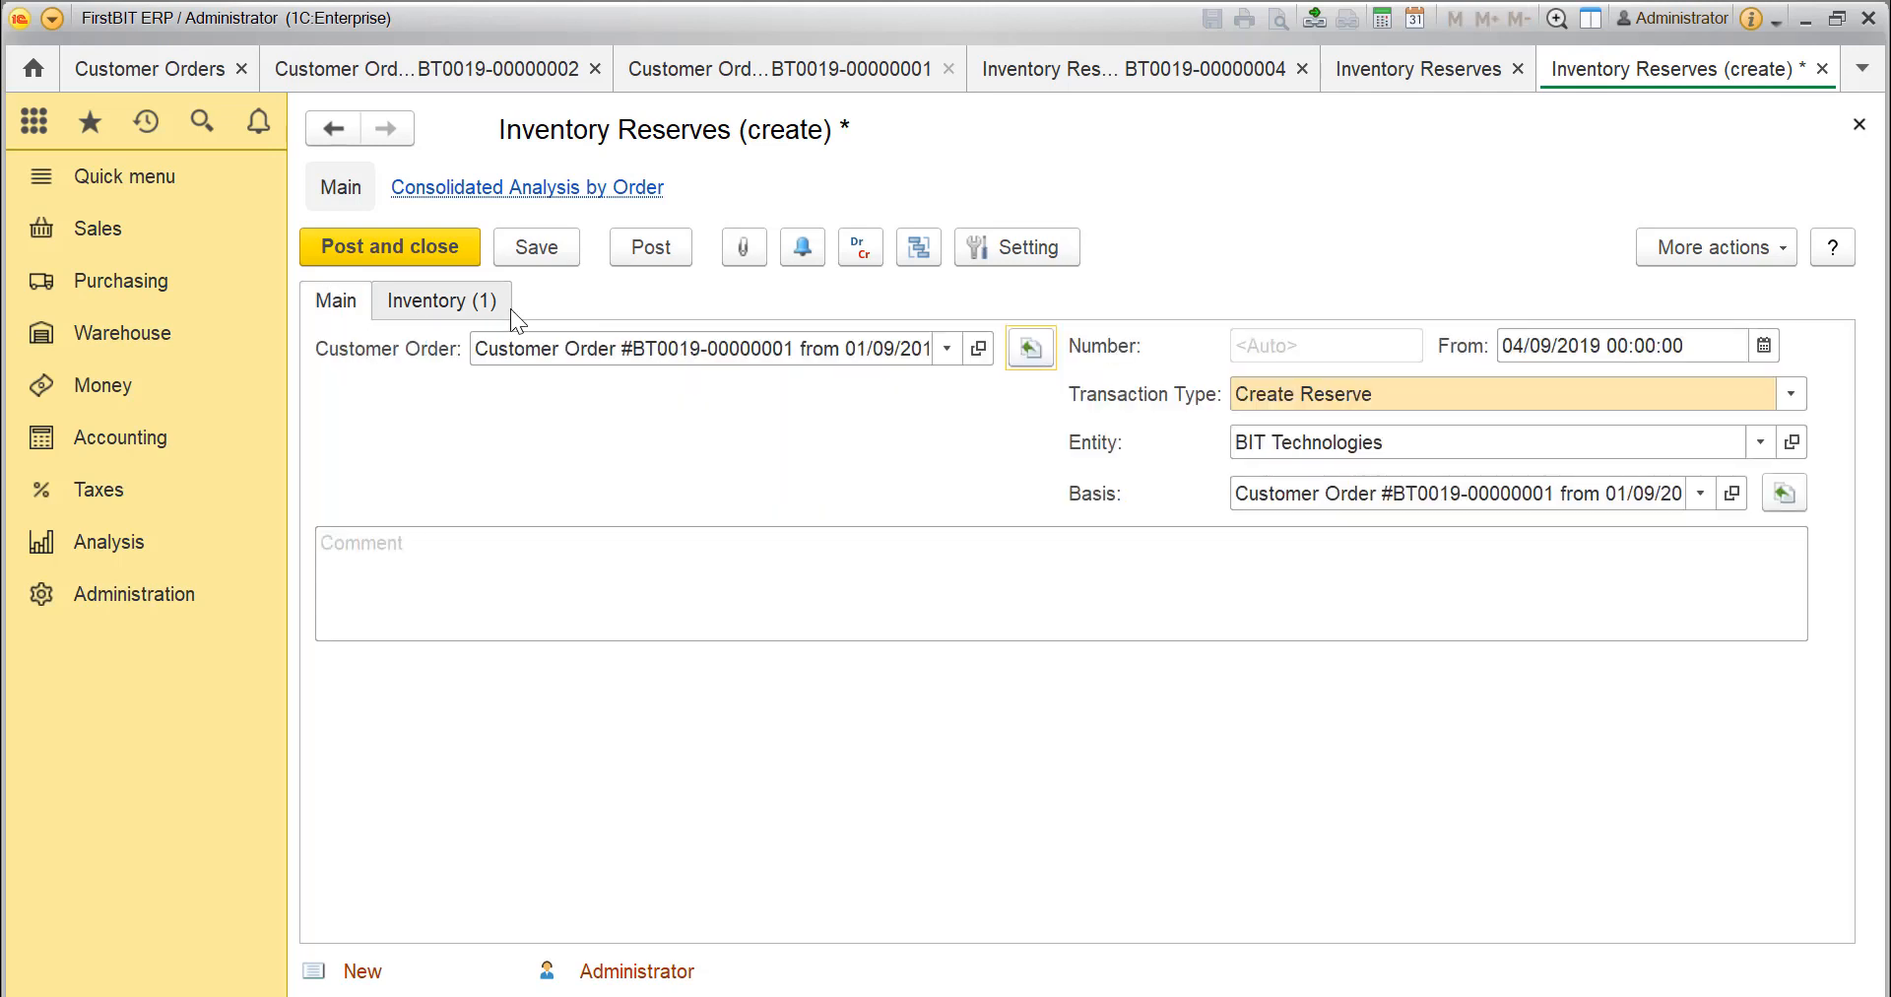
{"action": "left_click", "coordinate": [676, 252]}
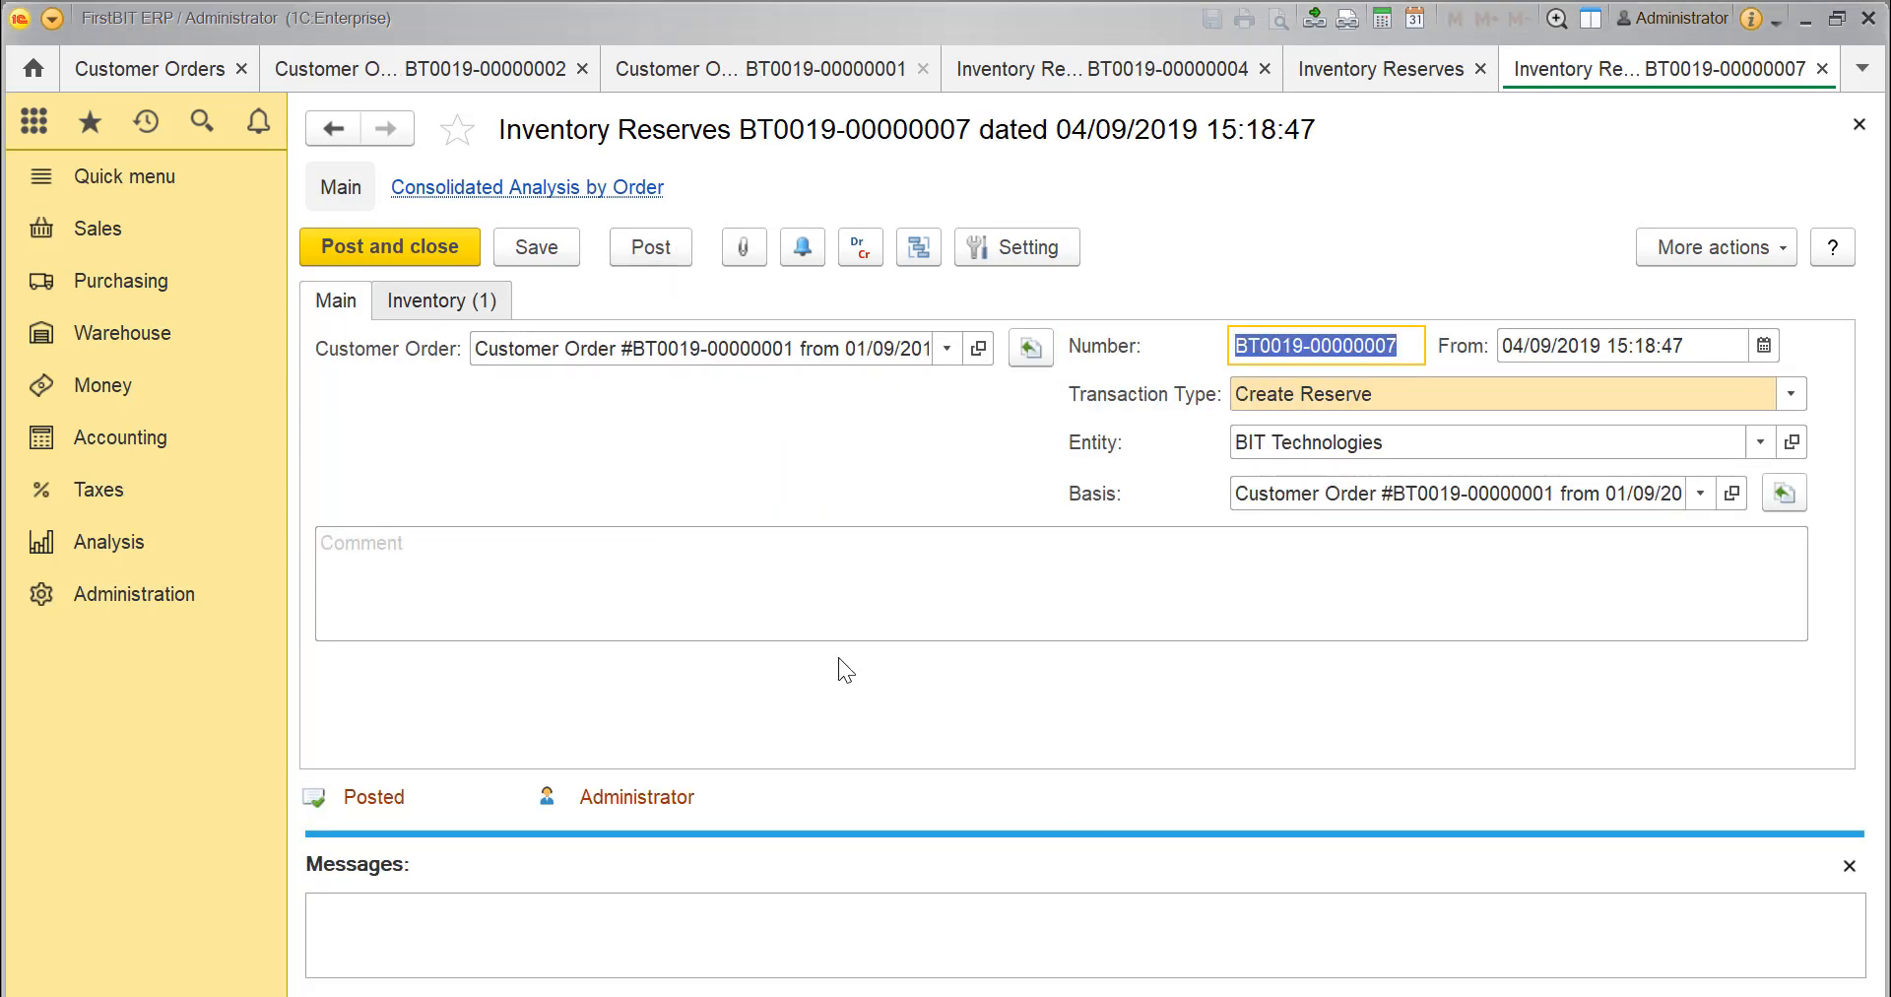
Review the reserved items in the warehouse's Inventory Reserves report and the Stock Balance (by Warehouses) report.
{"action": "left_click", "coordinate": [167, 340]}
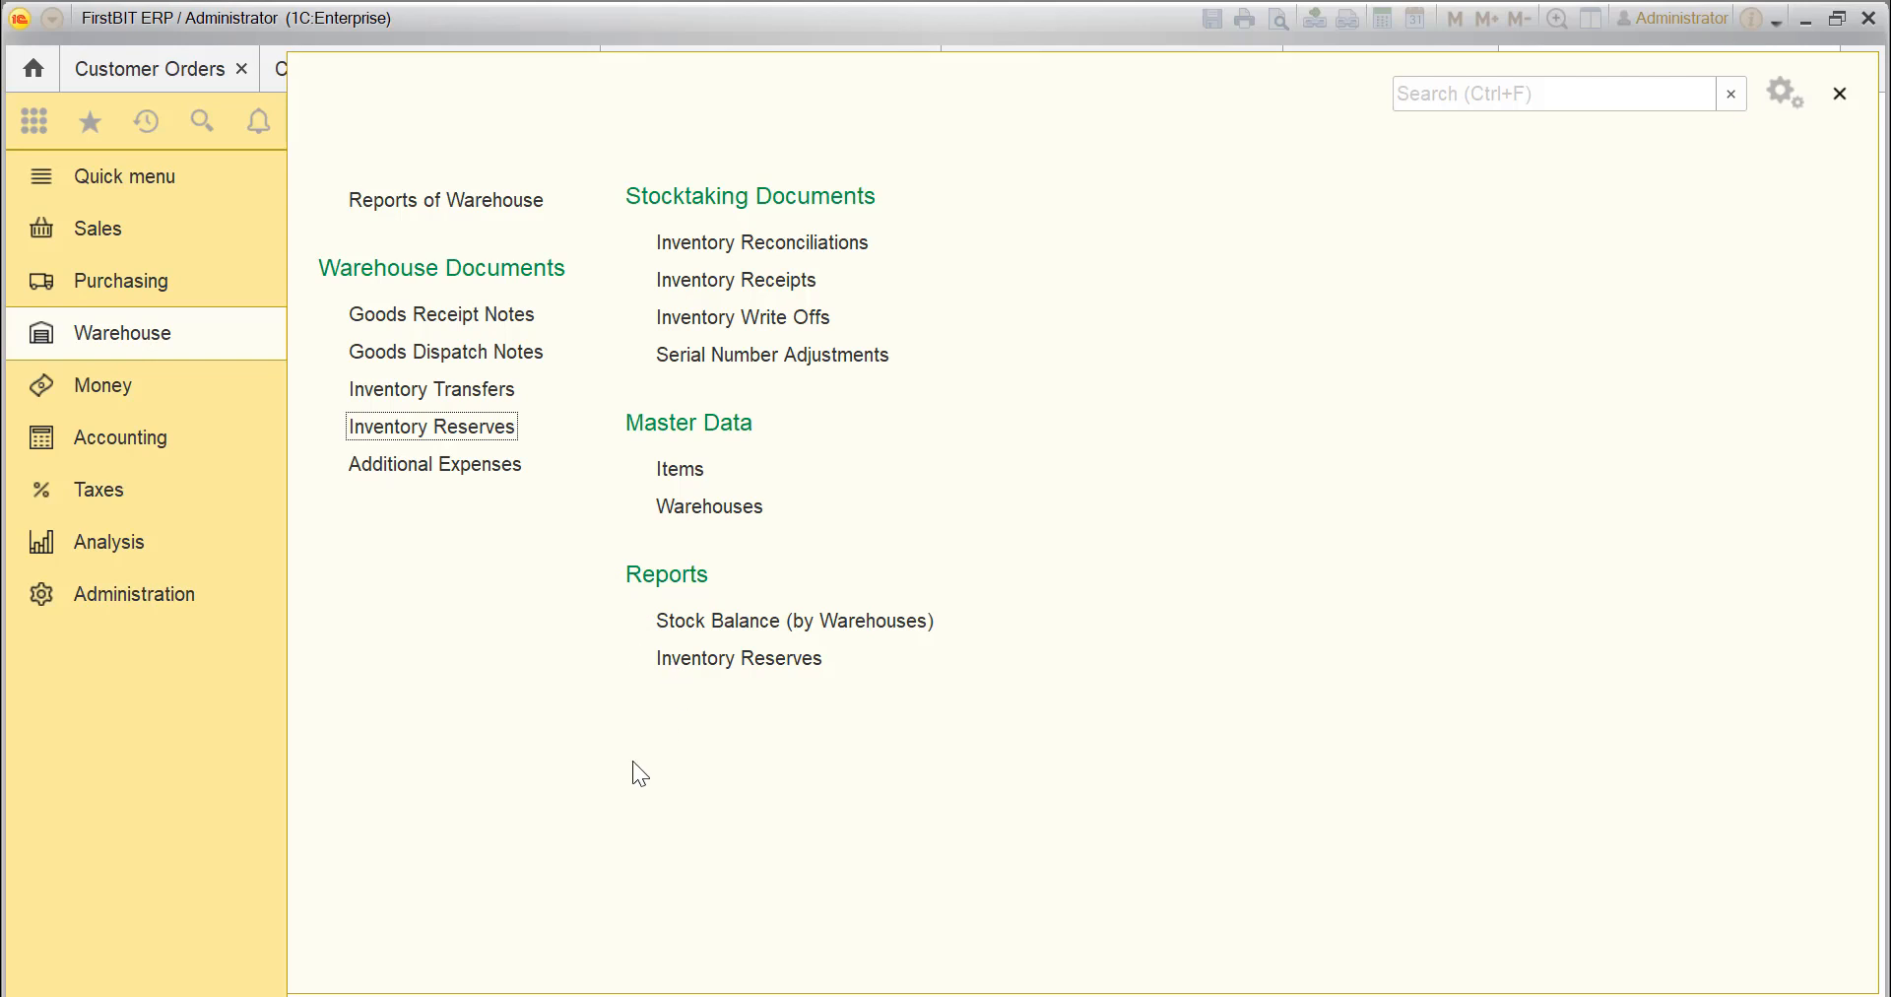
{"action": "left_click", "coordinate": [697, 660]}
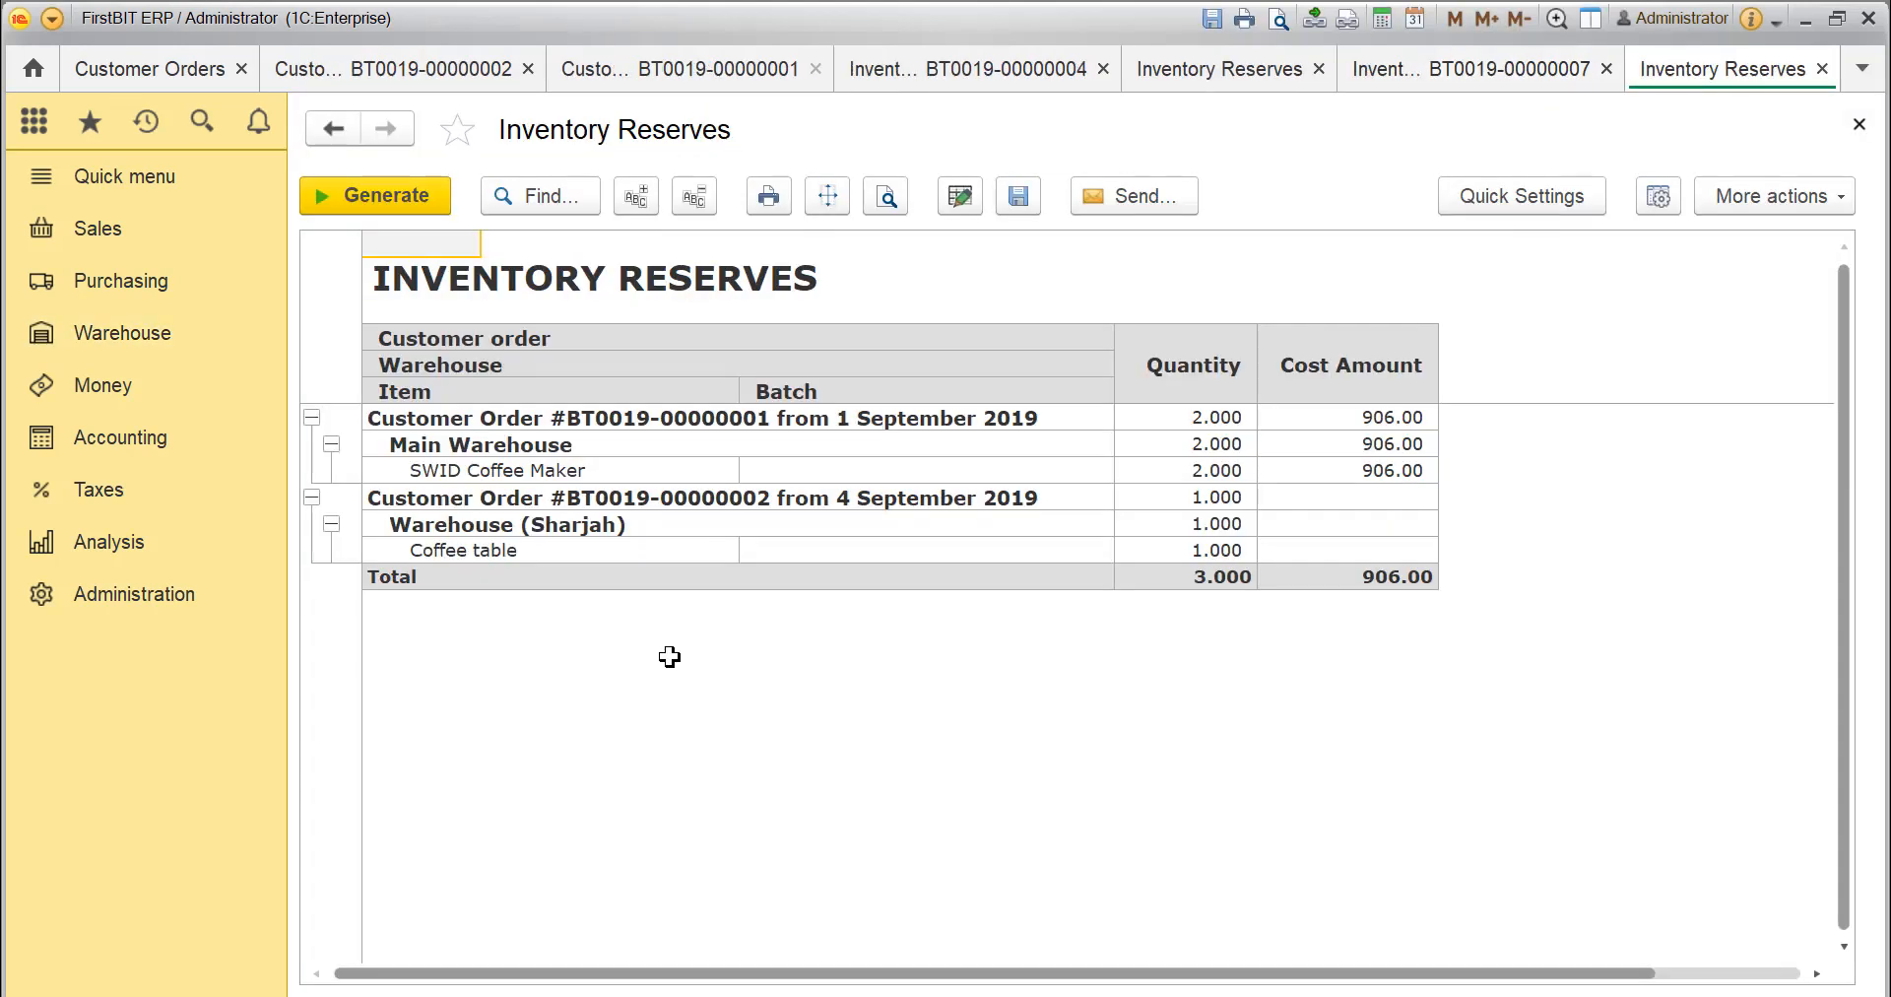
{"action": "left_click", "coordinate": [631, 463]}
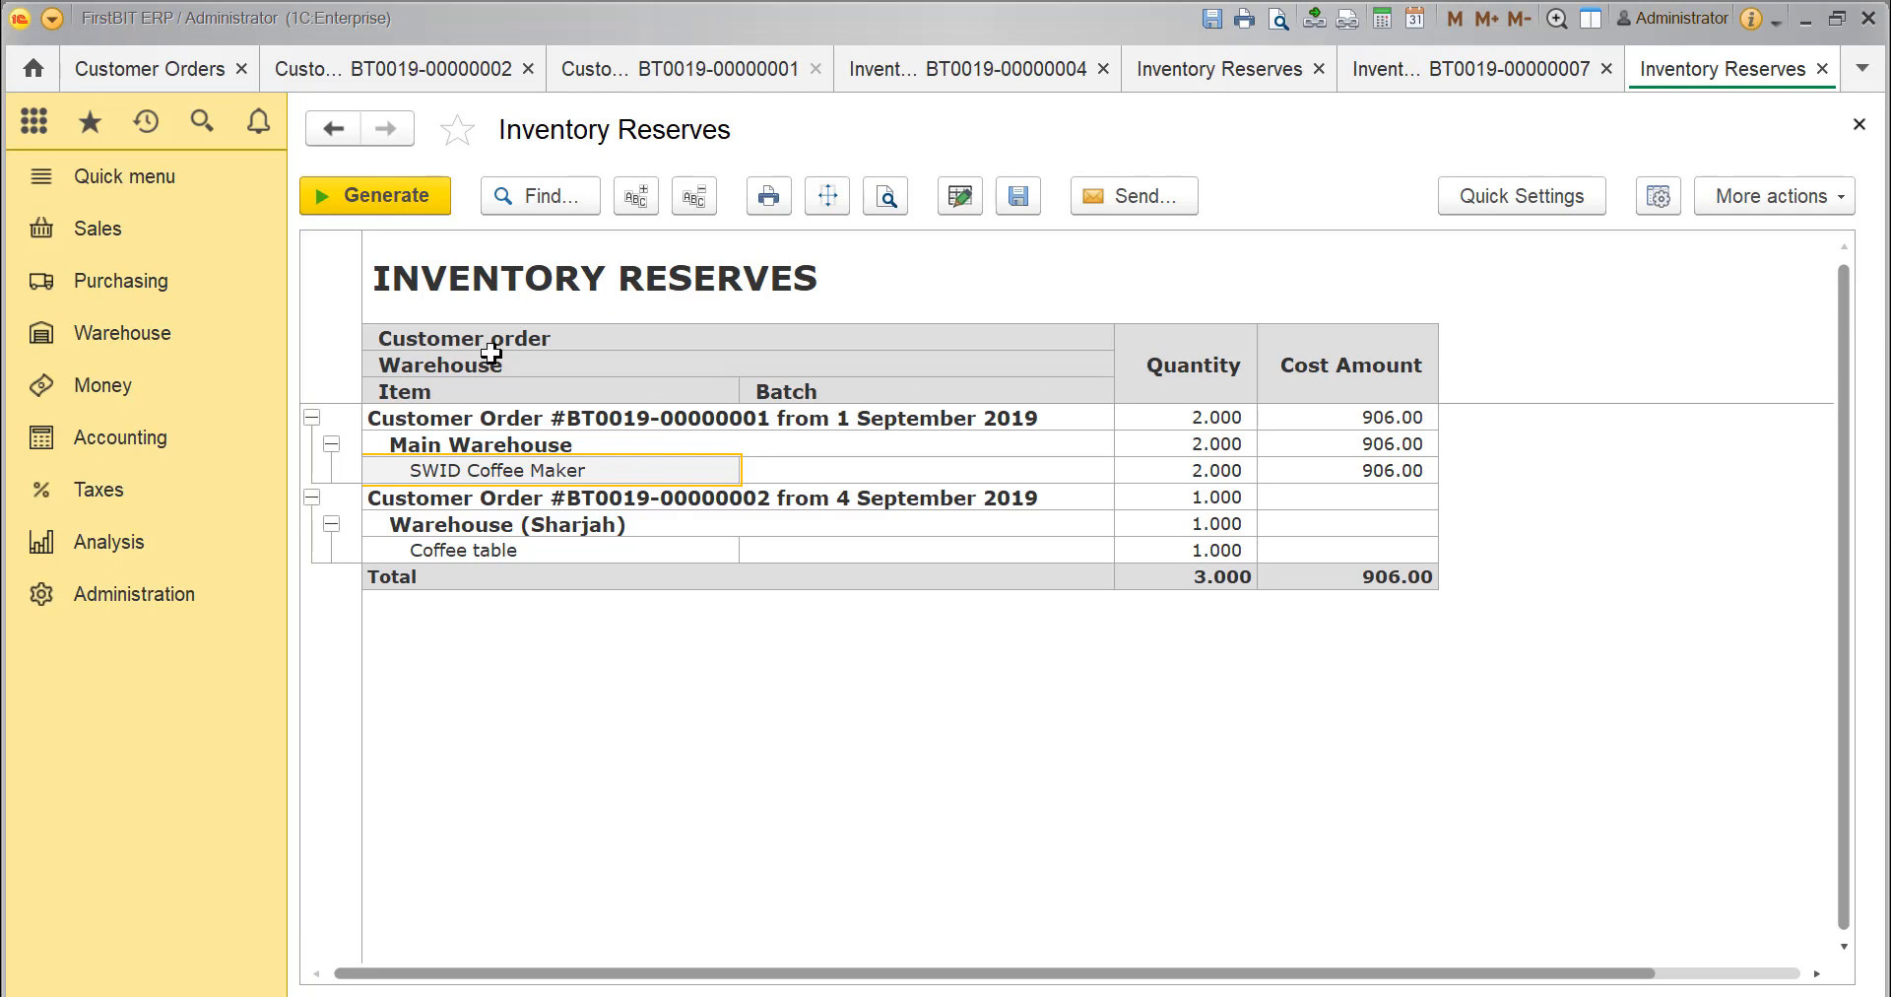
{"action": "left_click", "coordinate": [224, 352]}
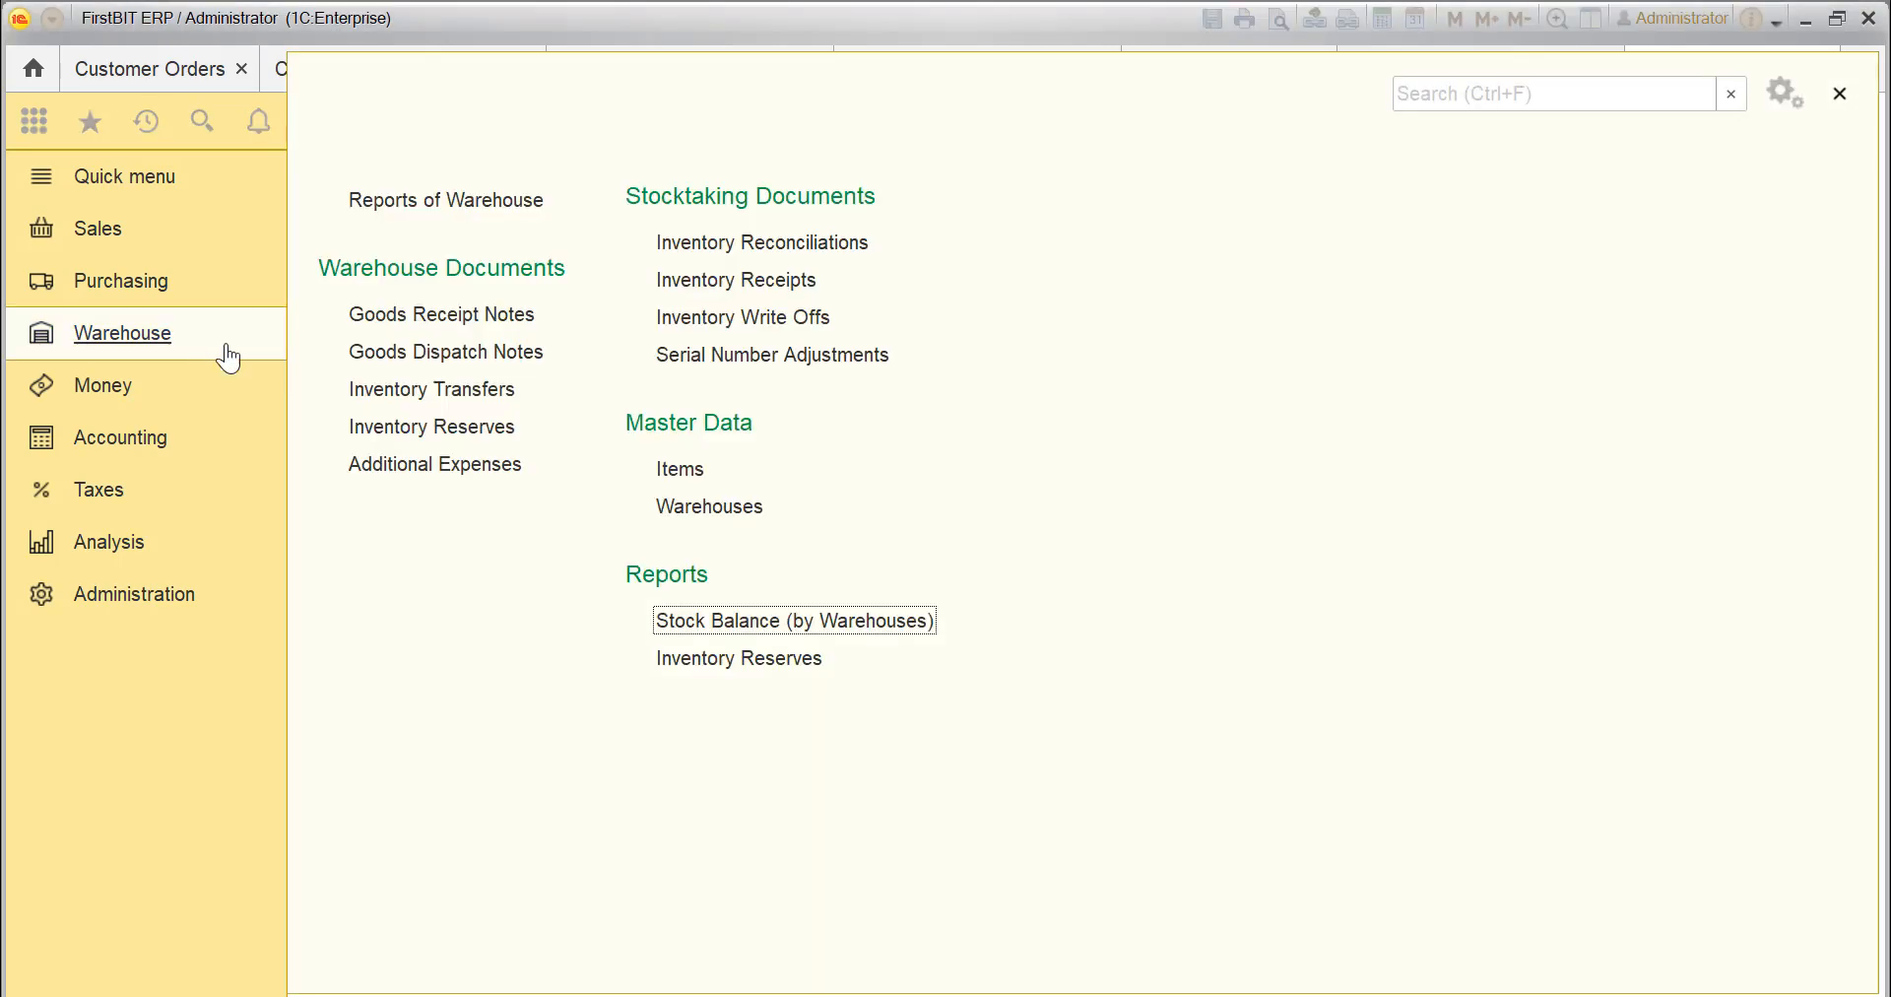
{"action": "left_click", "coordinate": [902, 632]}
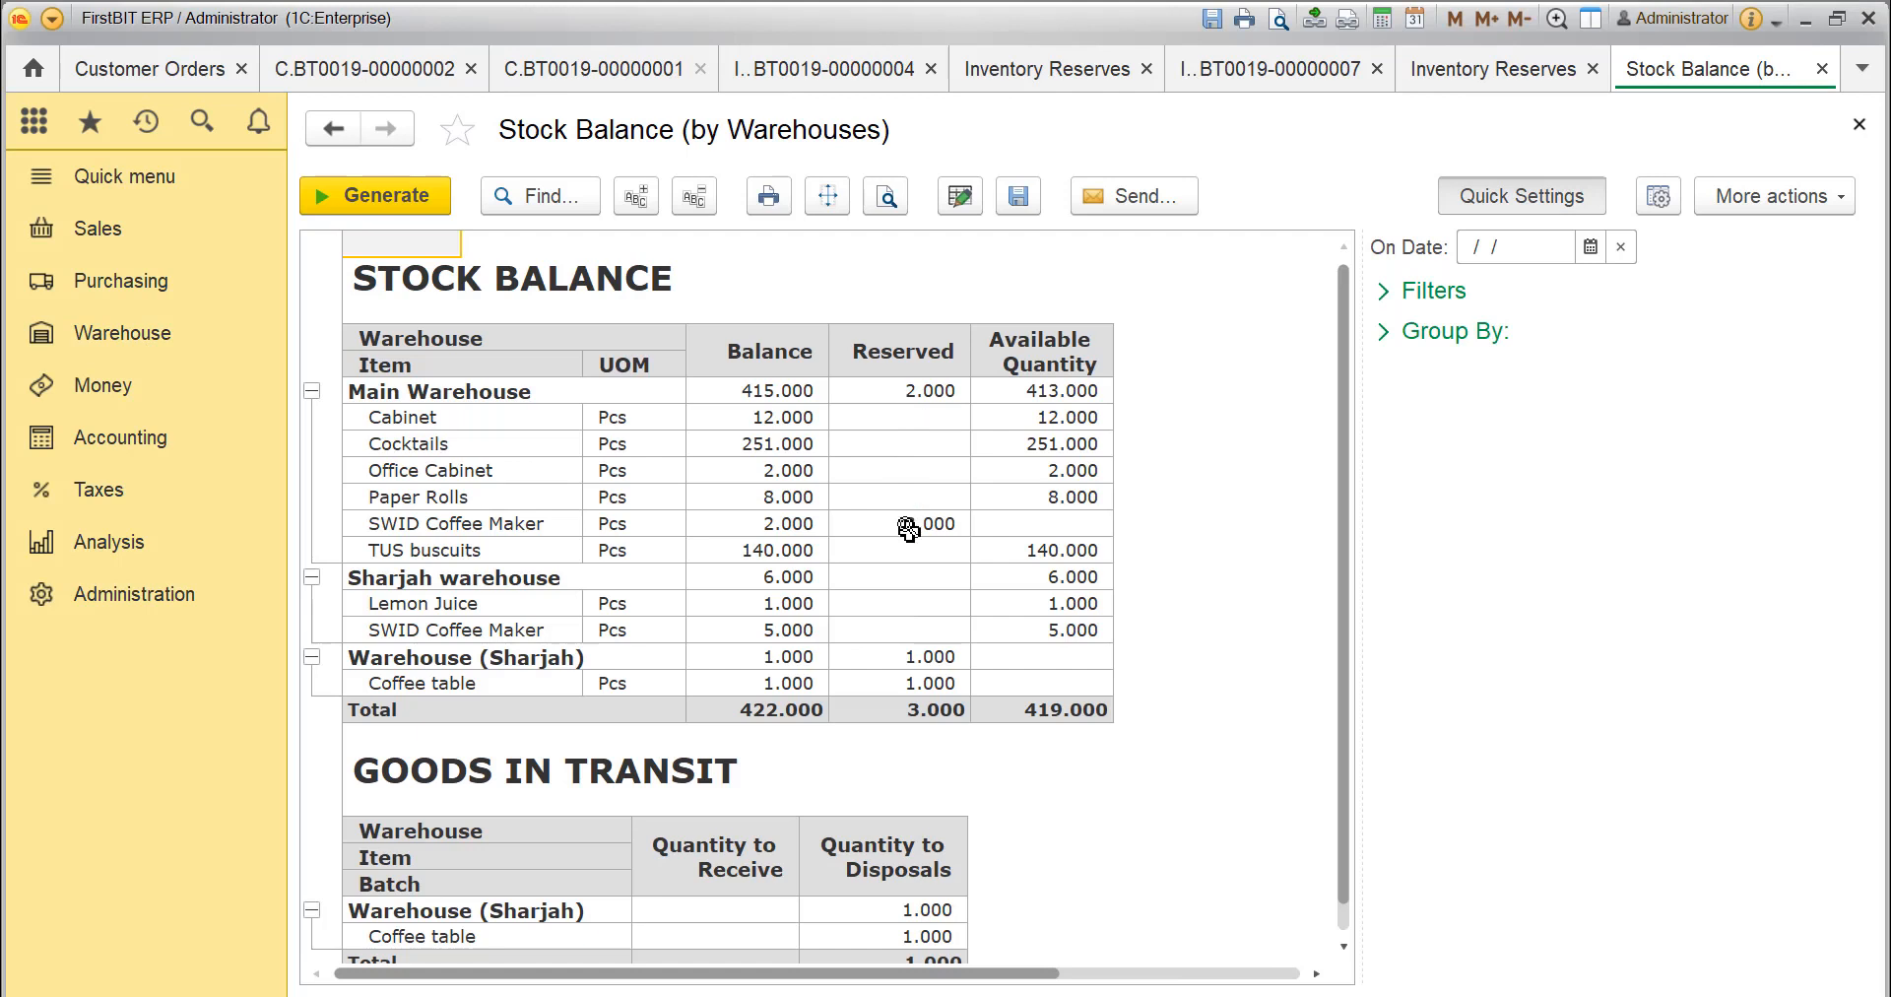